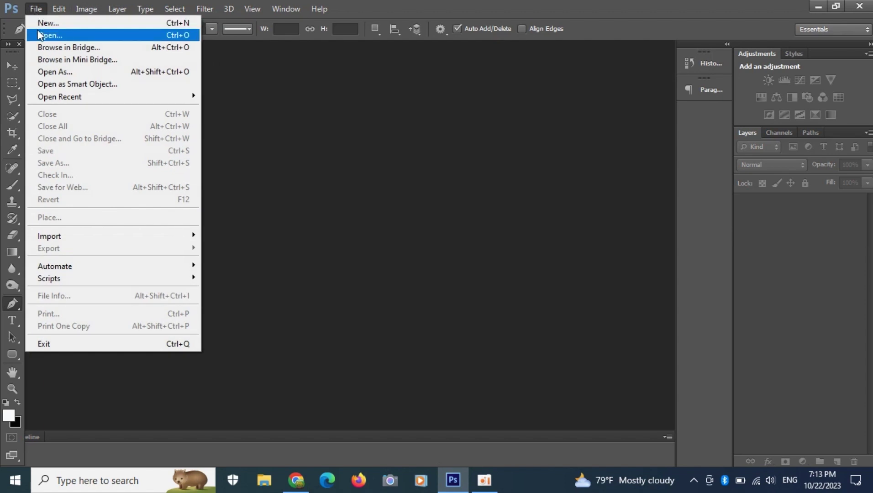
Step: Open the can image CANORCL330.png from the Downloads folder and convert it to CMYK Color mode
left_click(42, 34)
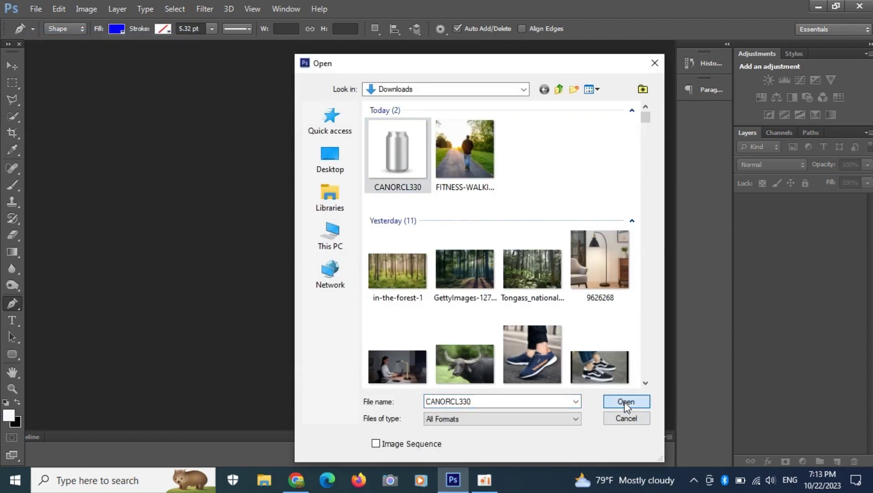
left_click(625, 401)
left_click(87, 8)
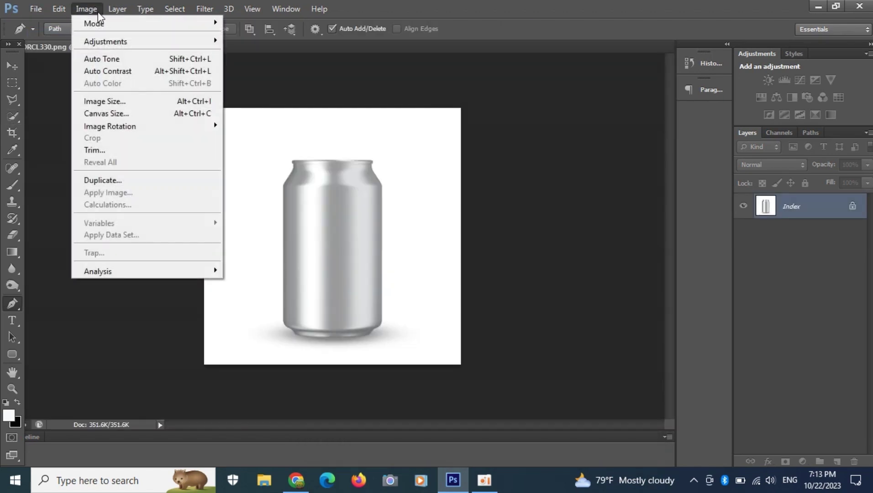
mouse_move(107, 26)
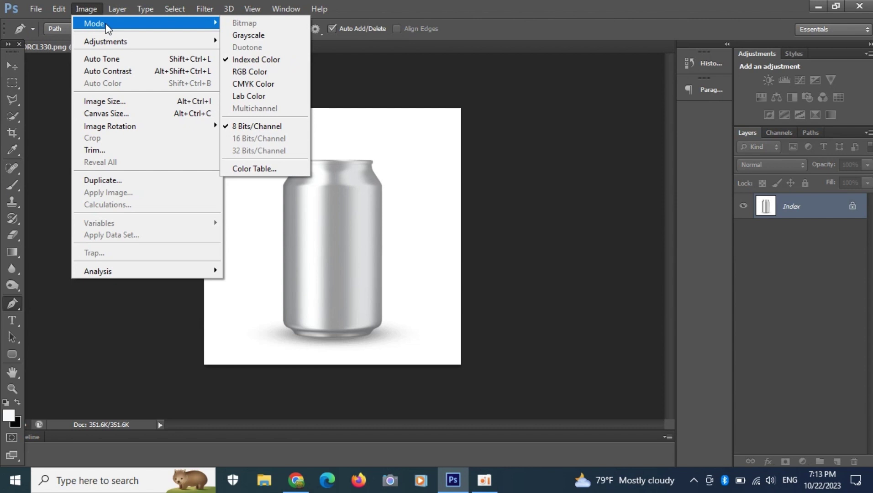
left_click(281, 84)
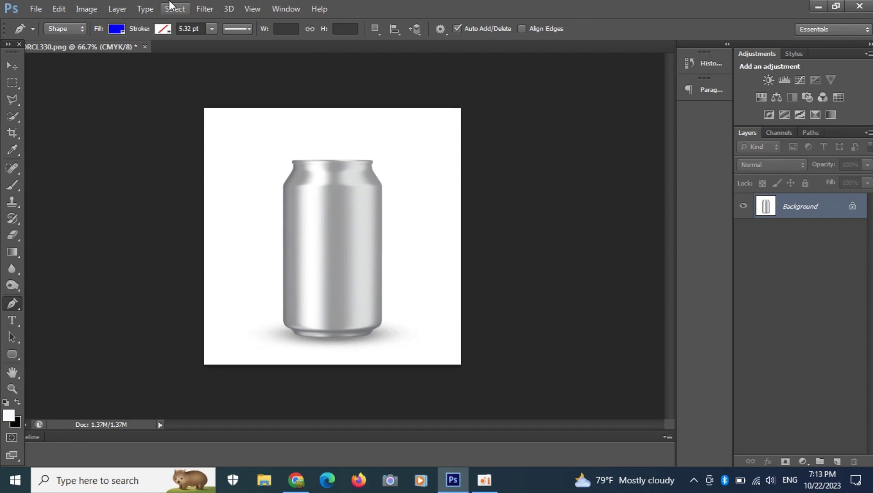
Step: With the Pen tool, trace a shape up the can's left shoulder from the body edge to just below the rim, about 23 by 47 px
key("ctrl+plus")
key("ctrl+plus")
key("ctrl+plus")
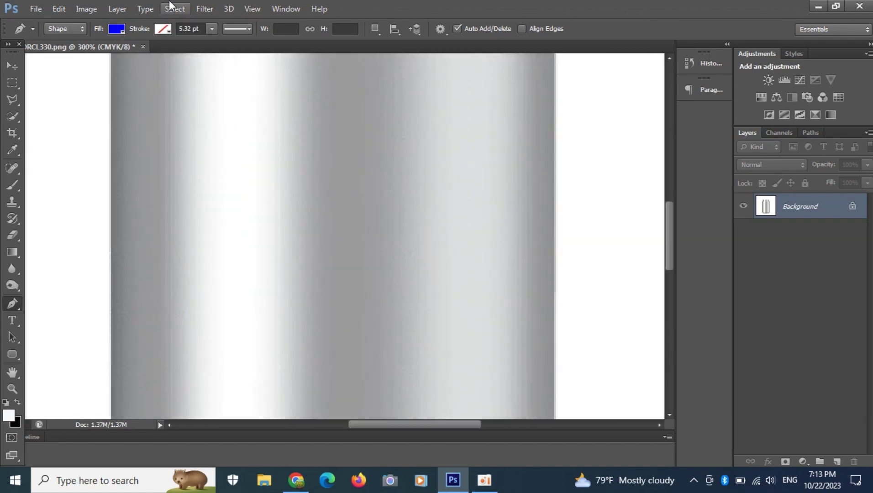
scroll(241, 167, "up", 5)
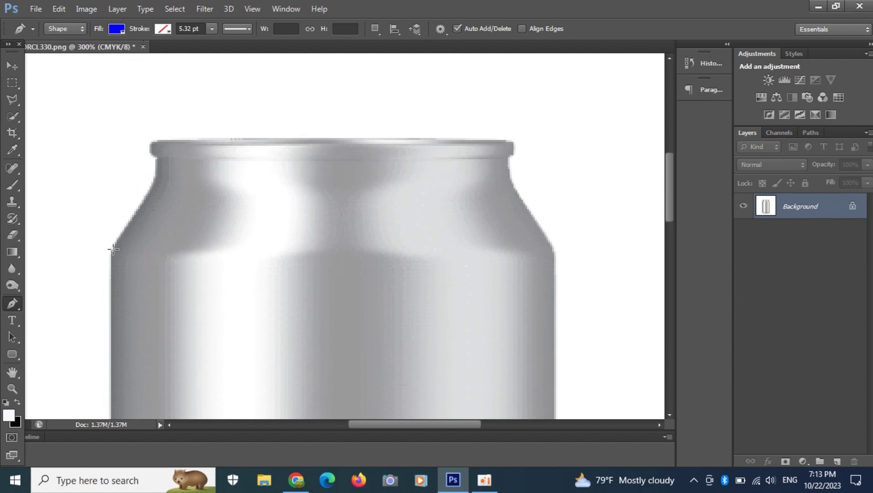
left_click(111, 250)
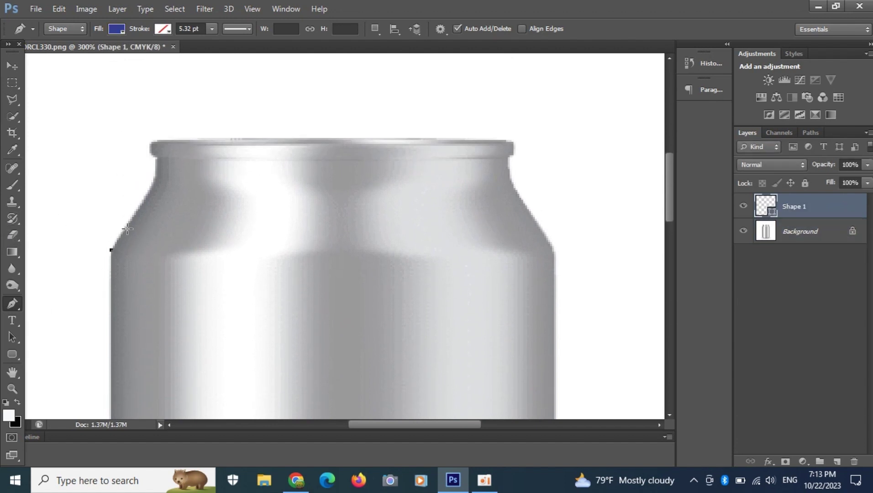
left_click(149, 193)
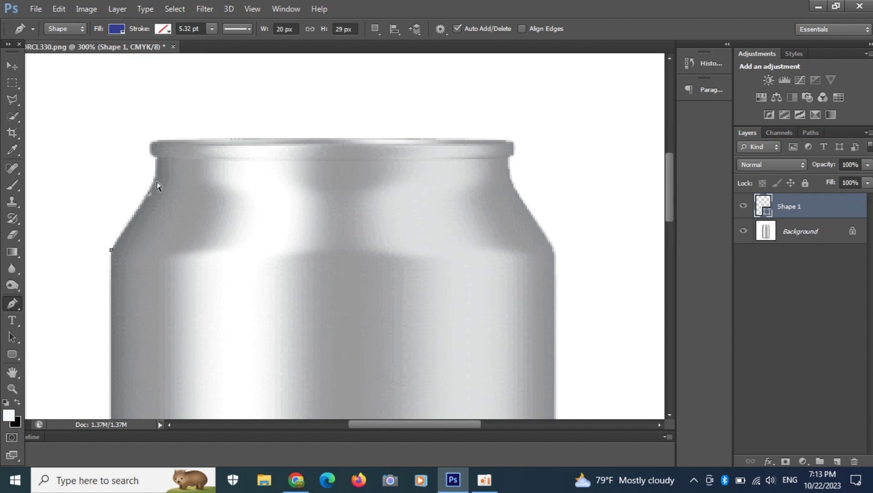
key("ctrl+z")
left_click(141, 205)
key("ctrl+z")
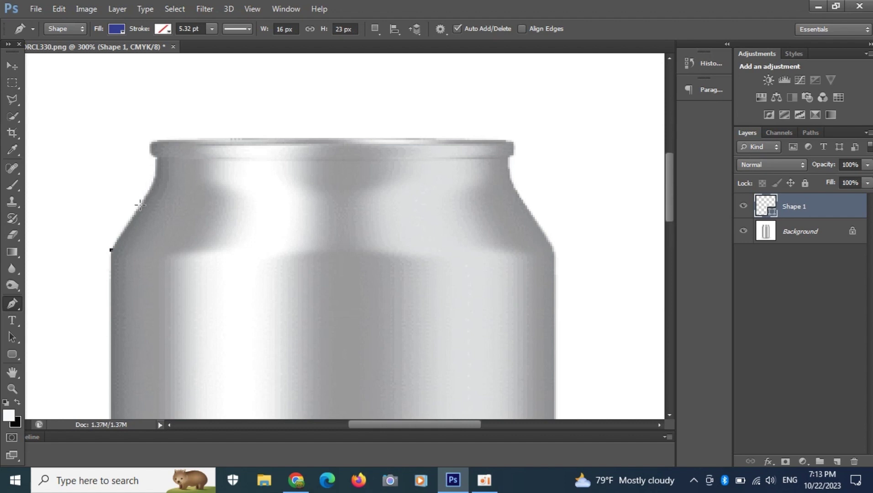
left_click(140, 206)
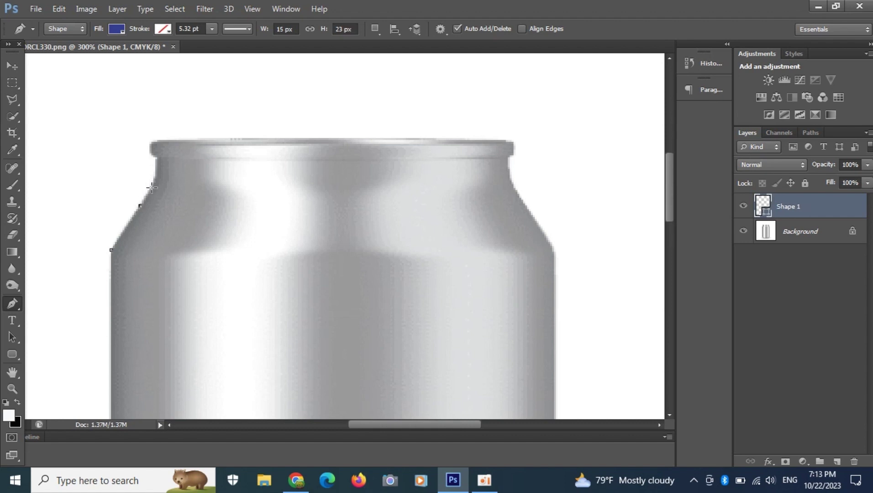
key("ctrl+z")
left_click(150, 187)
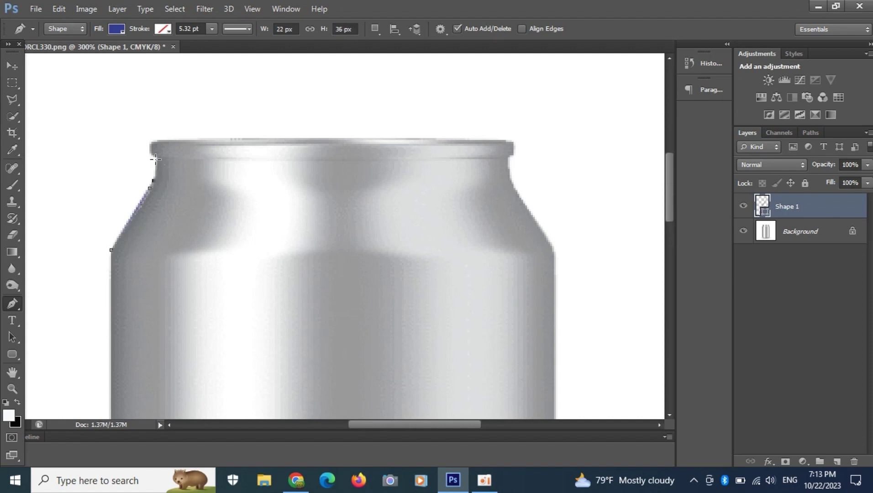
left_click(156, 159)
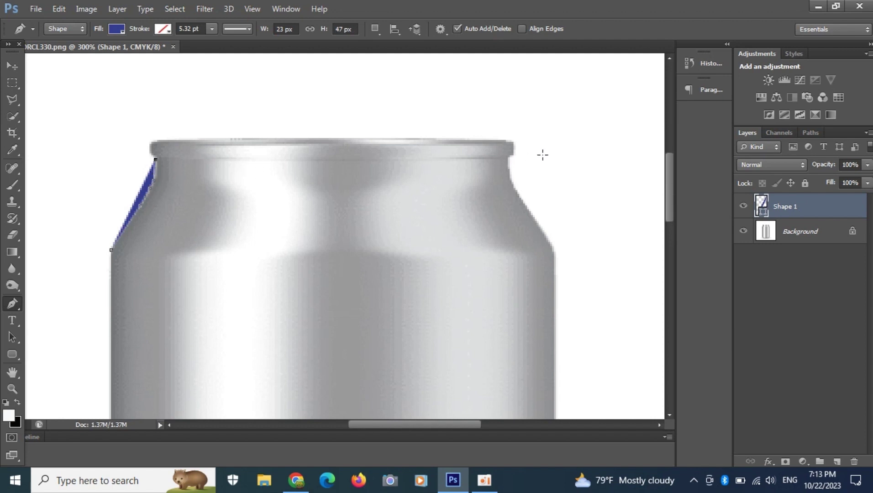
left_click(507, 160)
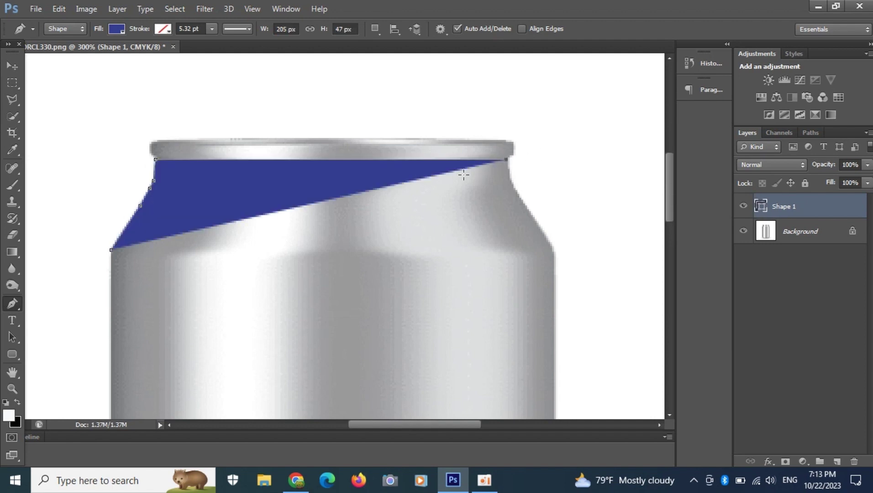
left_click(508, 168)
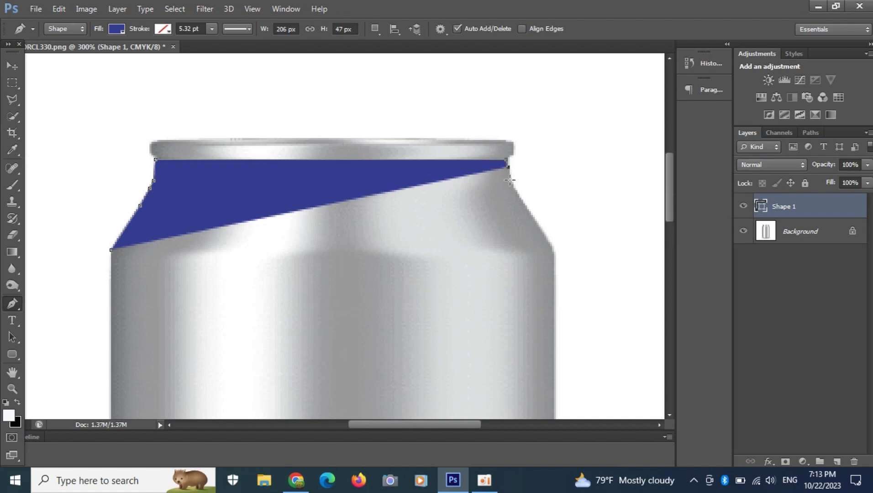
left_click(512, 177)
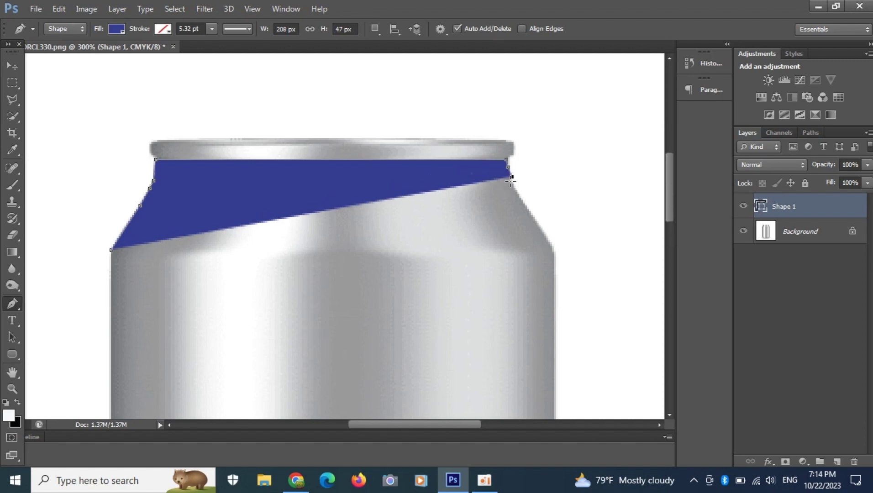
key("ctrl+z")
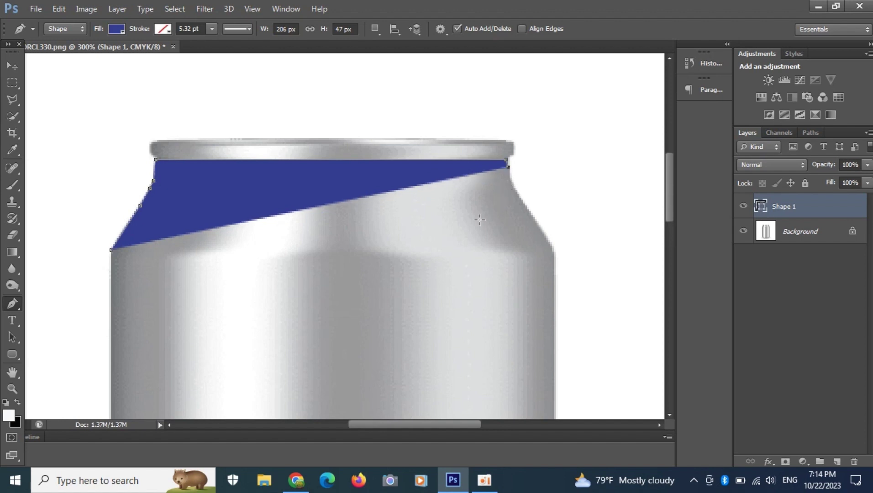
left_click(12, 304)
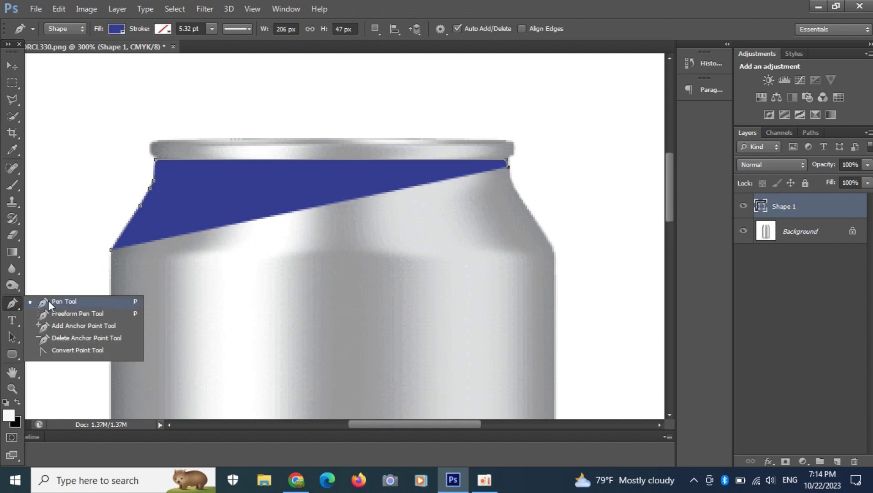
left_click(66, 338)
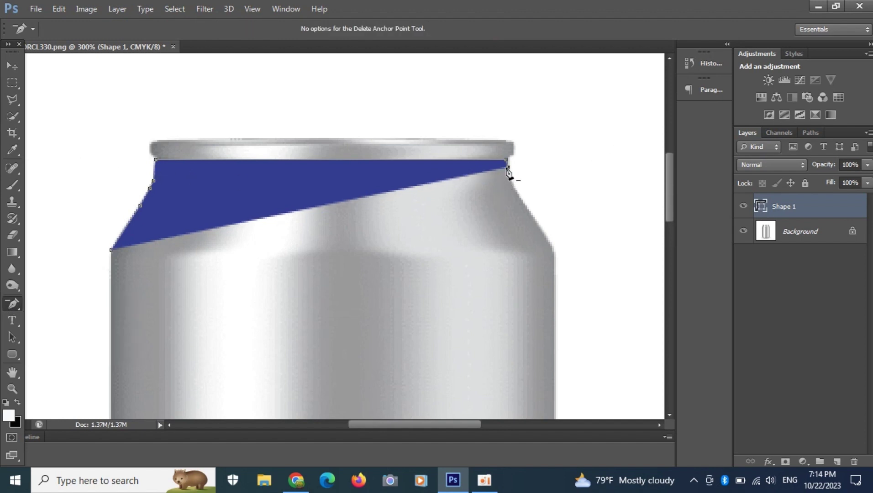
left_click(508, 161)
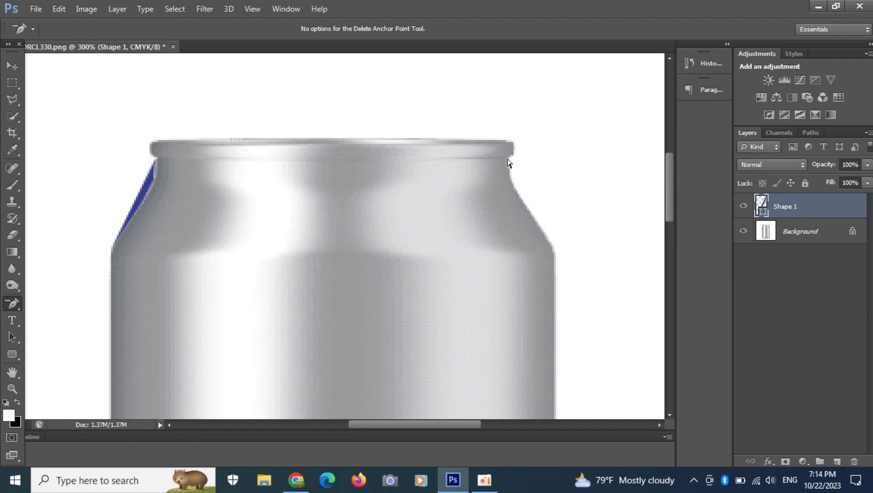
Step: Extend the pen shape straight across beneath the rim and down the right side of the neck, to about 207 px wide
right_click(14, 305)
left_click(49, 302)
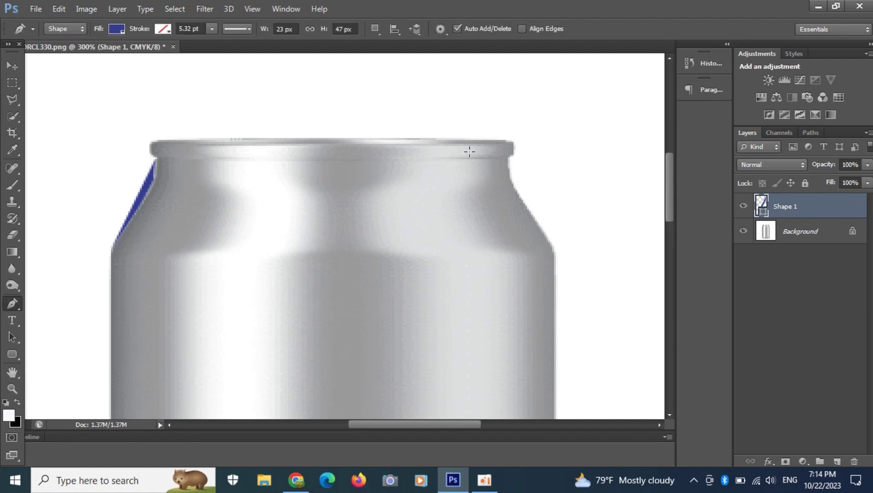
left_click(508, 159)
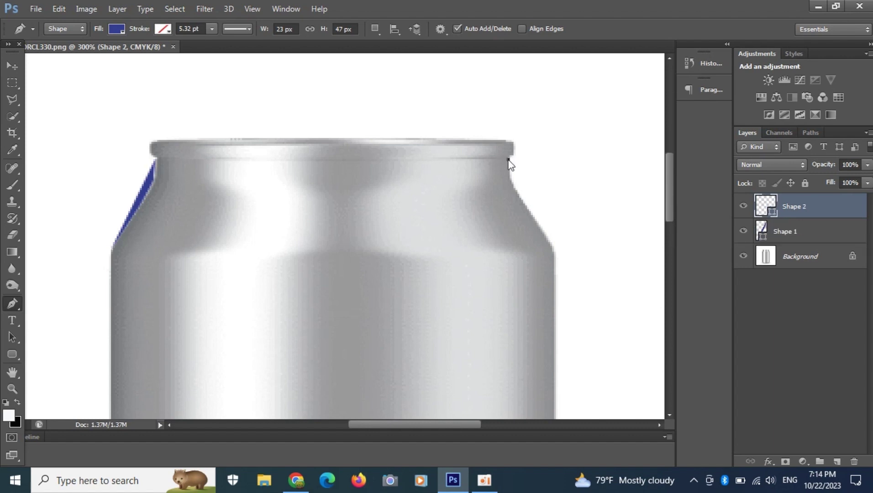
key("ctrl+z")
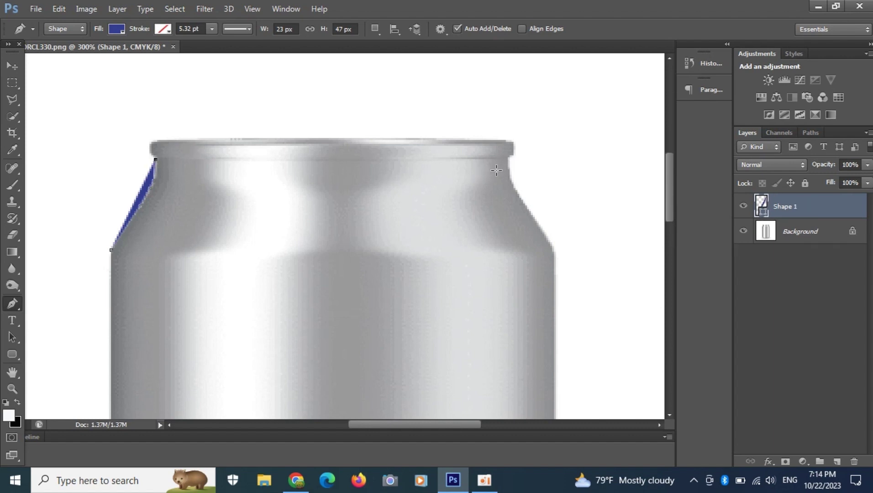
left_click(508, 159)
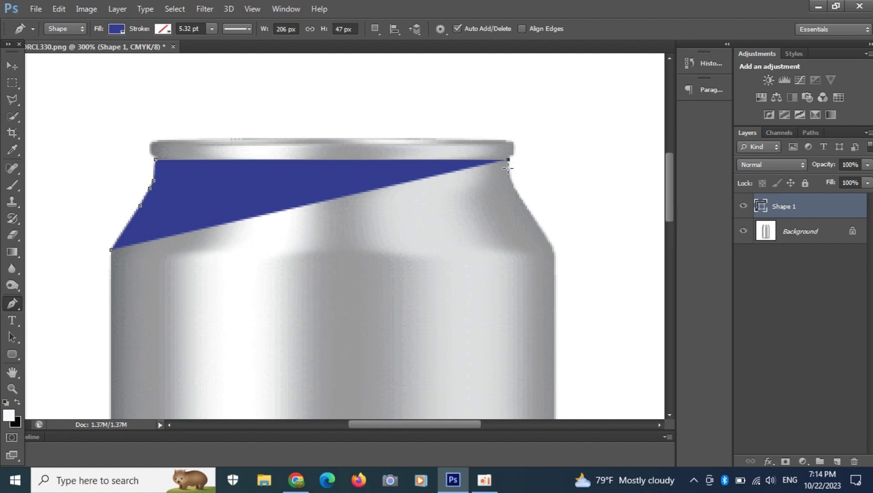
left_click(508, 170)
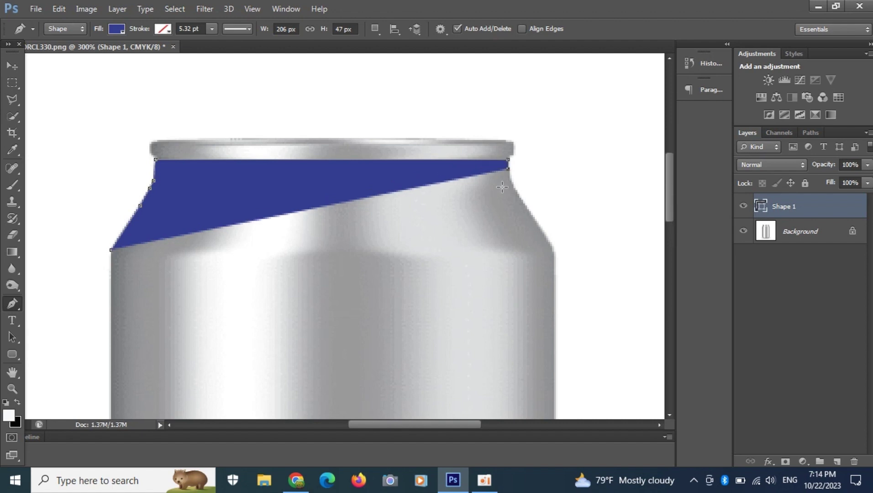
left_click(510, 176)
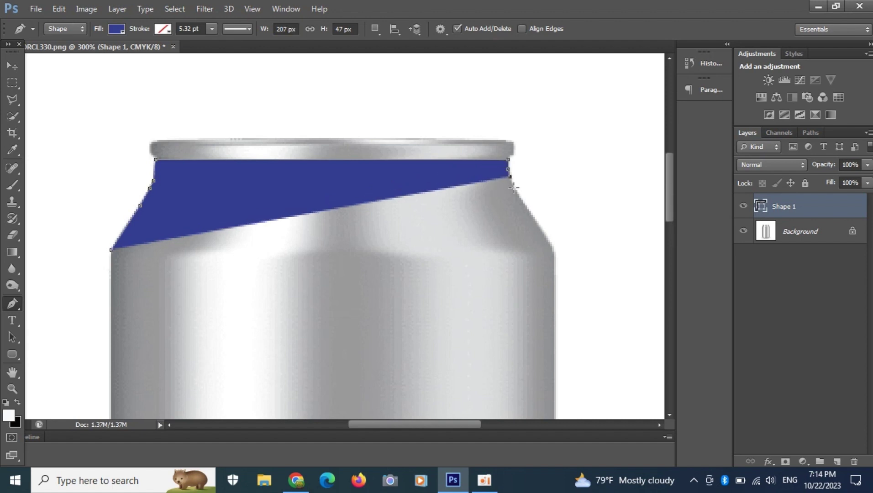
left_click(513, 187)
left_click(518, 199)
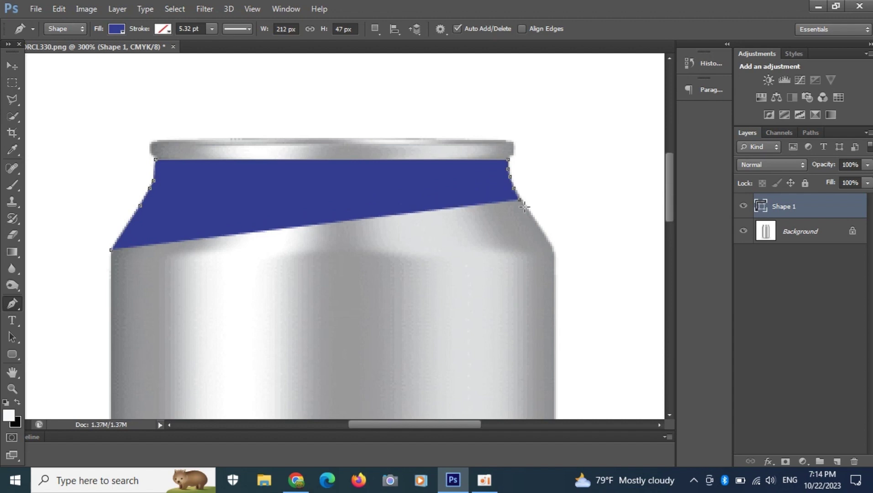
left_click(524, 207)
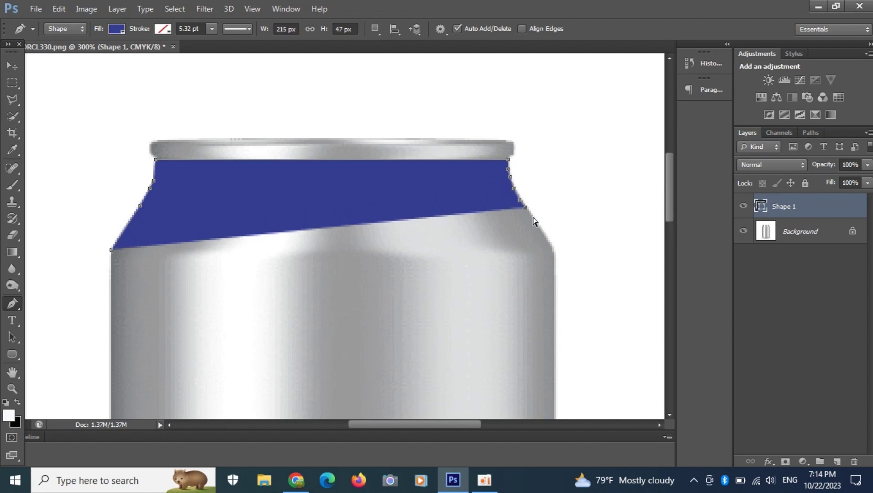
key("ctrl+z")
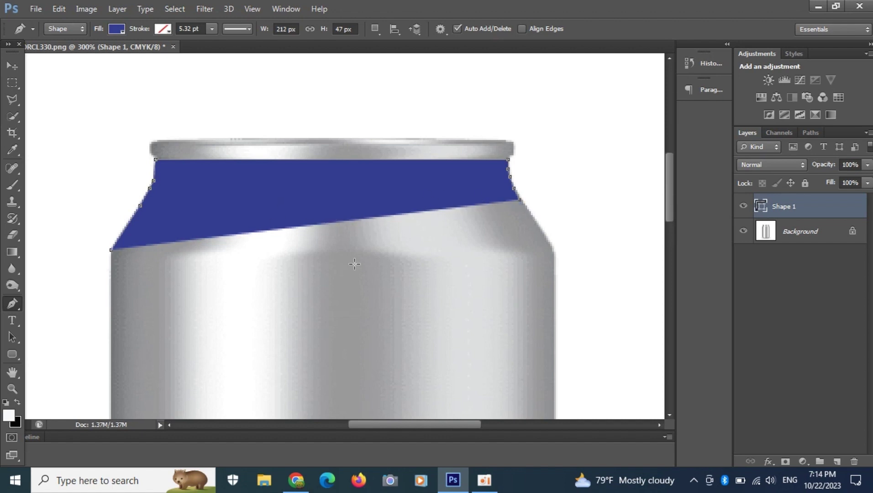
right_click(6, 306)
left_click(54, 342)
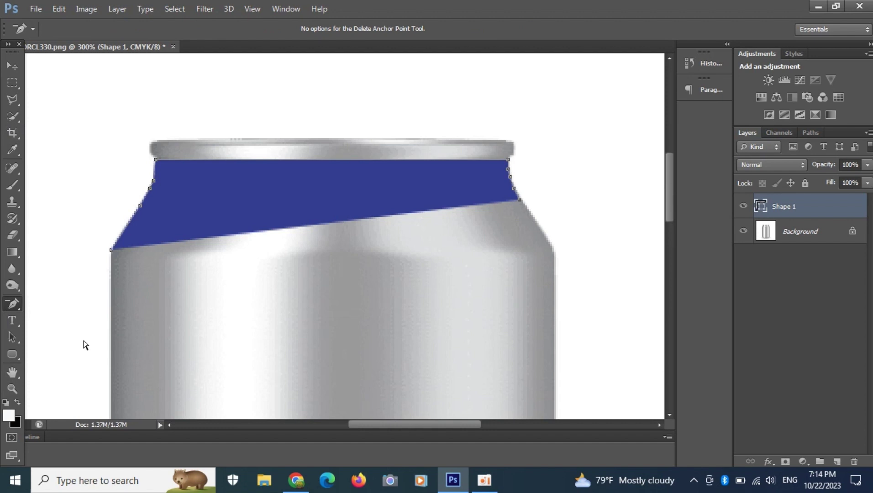
left_click(518, 199)
left_click(514, 188)
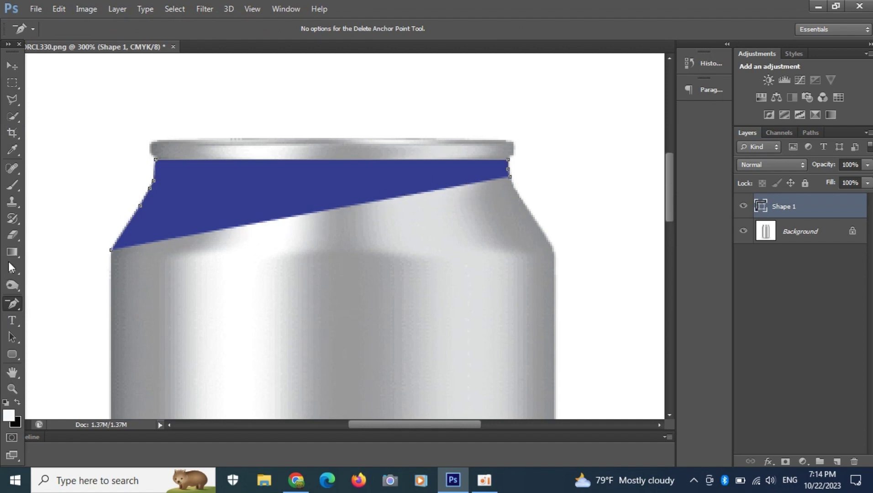
Step: With the Pen tool, extend the shape down the can's right shoulder to the body edge, to about 230 px wide
left_click(18, 302)
left_click(64, 302)
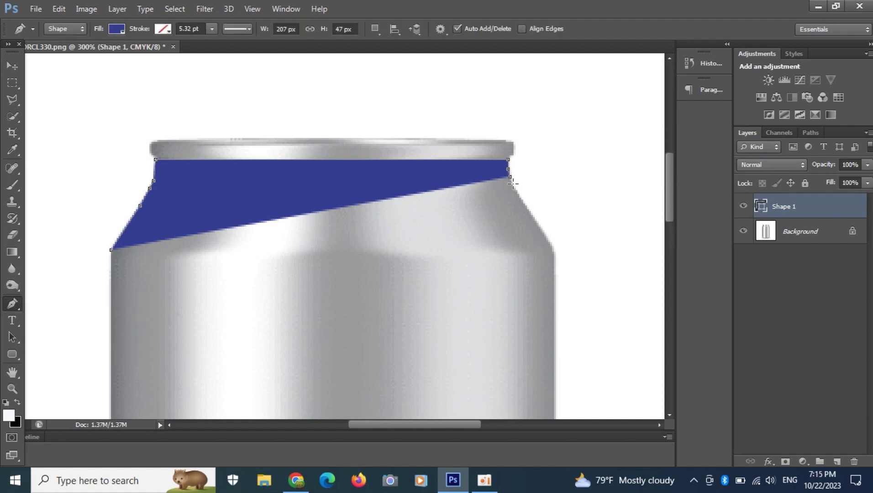
left_click_drag(513, 183, 517, 192)
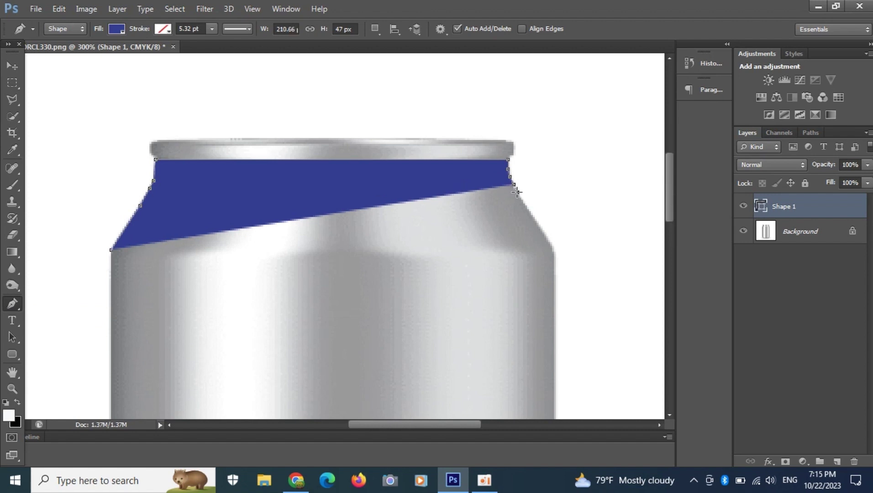
left_click(517, 192)
left_click(522, 201)
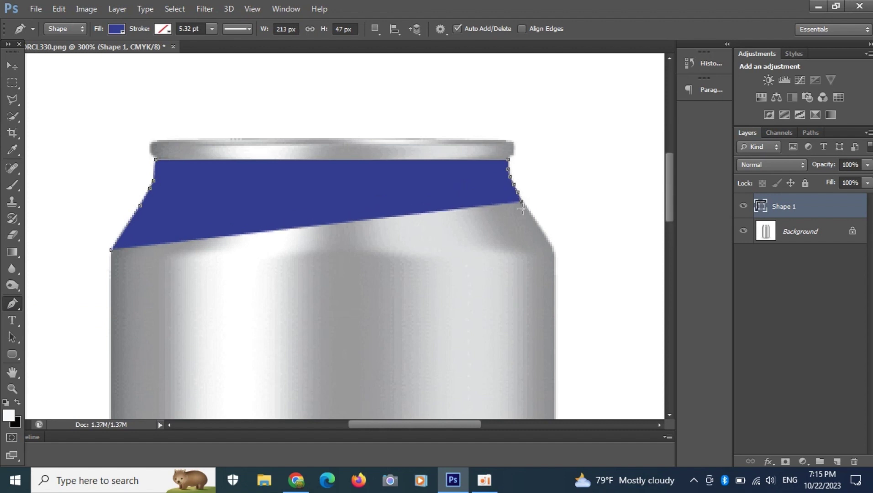
left_click(531, 213)
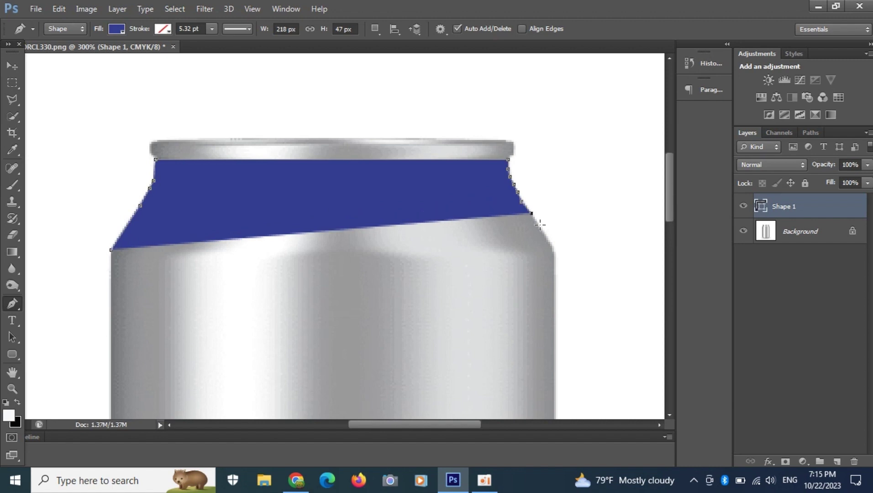
left_click(539, 224)
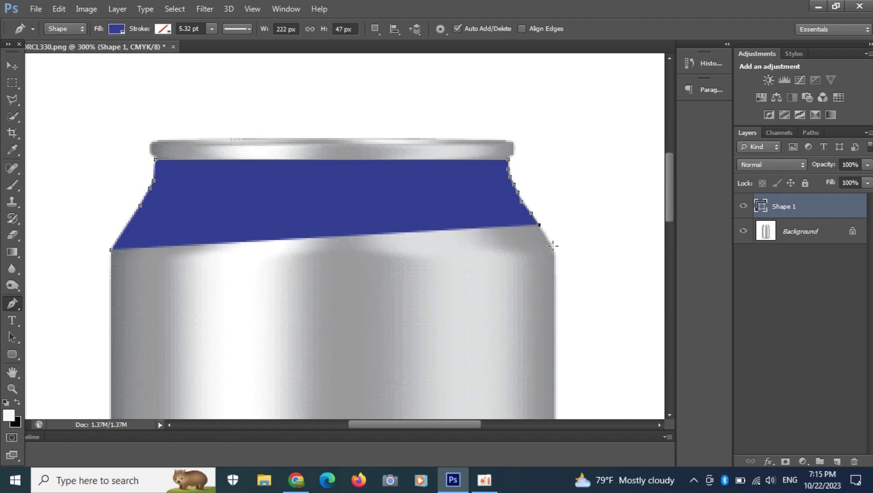
left_click(554, 250)
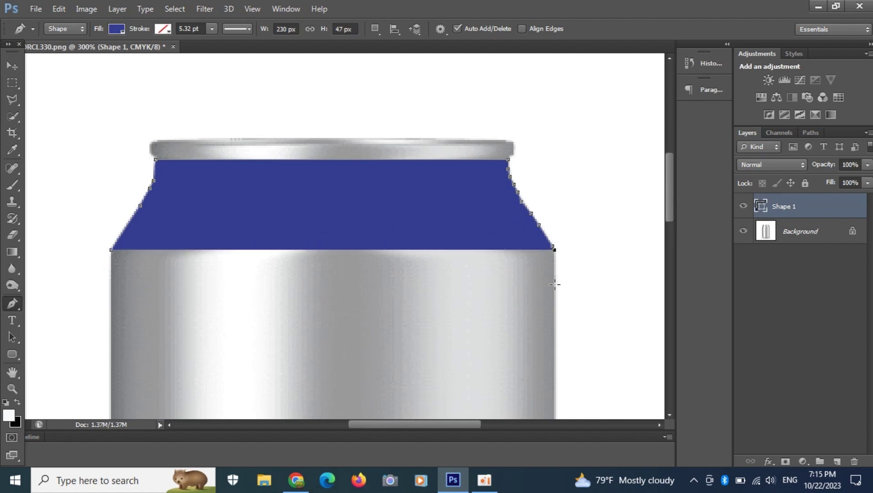
Step: Extend the shape straight down the can's right side and into the lower right corner, to about 372 px tall
scroll(530, 267, "down", 2)
scroll(530, 267, "down", 2)
scroll(522, 256, "down", 3)
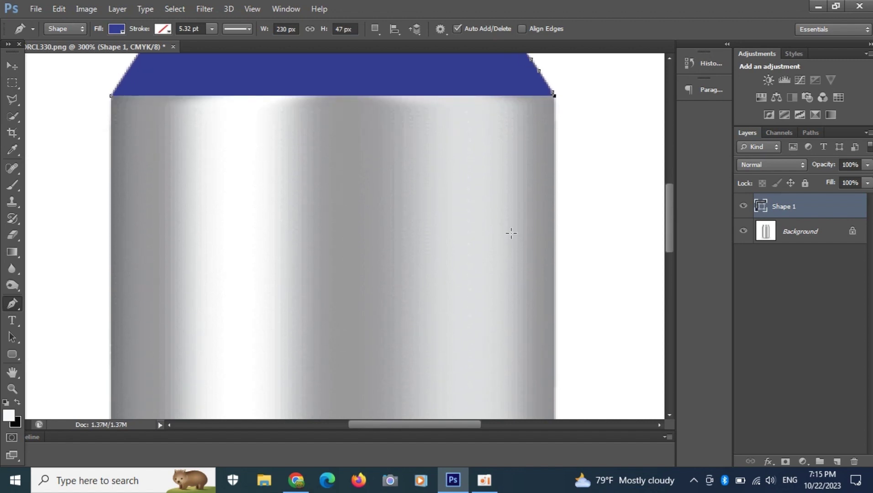
scroll(511, 234, "down", 3)
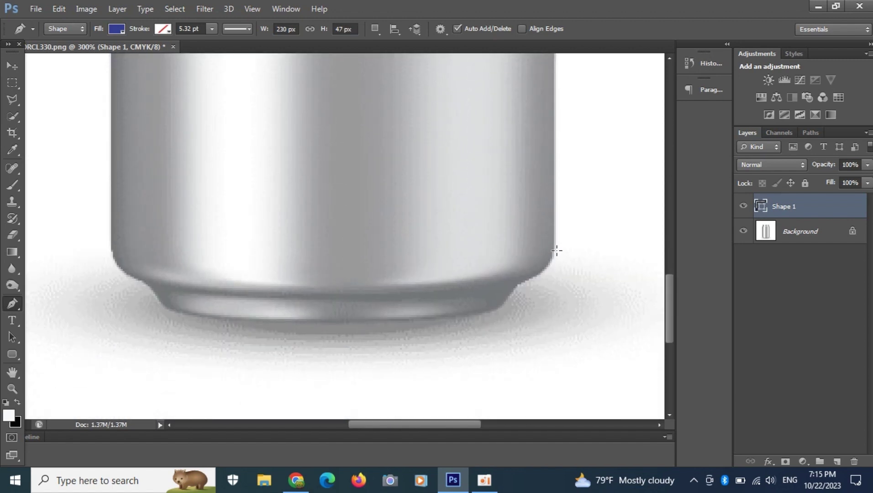
left_click(554, 248)
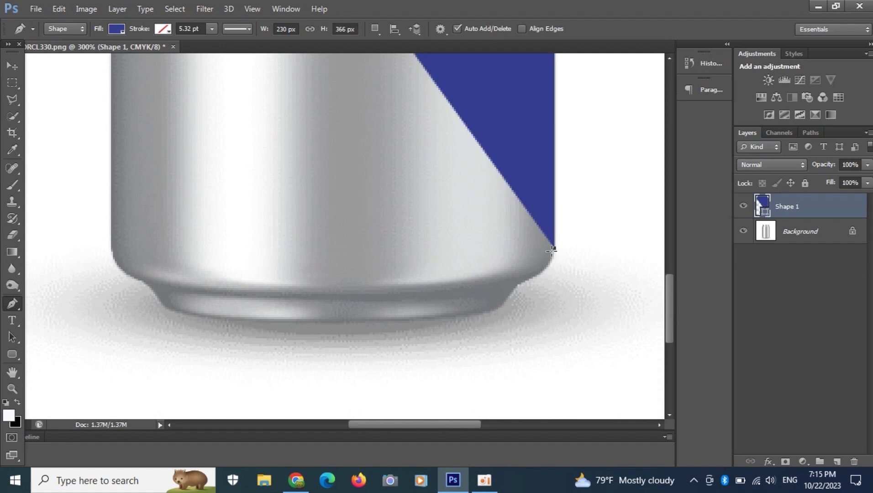
left_click(553, 249)
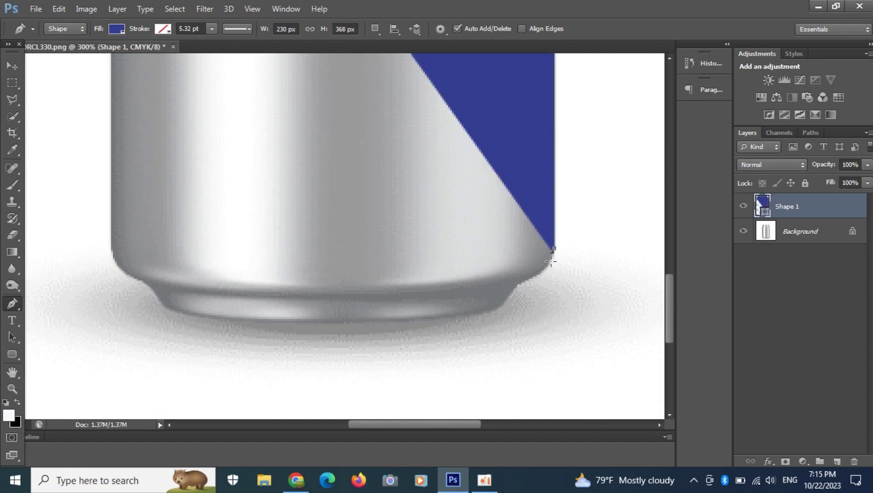
left_click(549, 258)
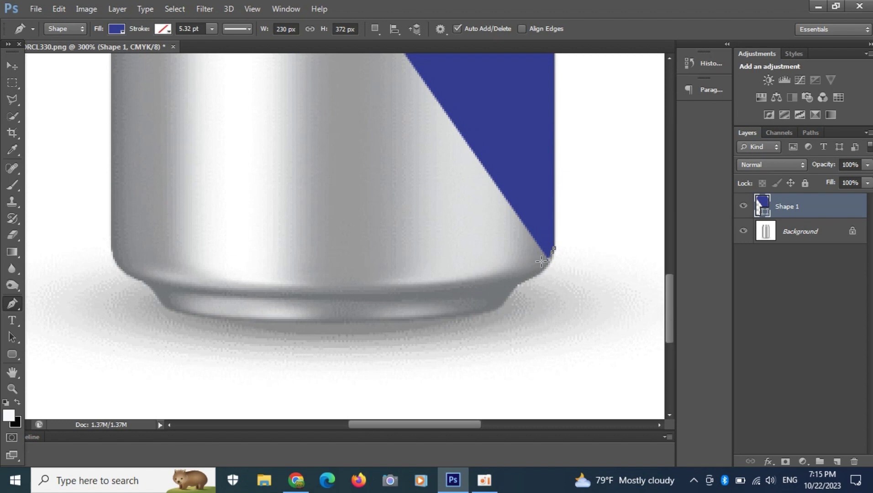
Step: Trace the shape along the right half of the can's curved bottom edge, to about 386 px tall
left_click(539, 263)
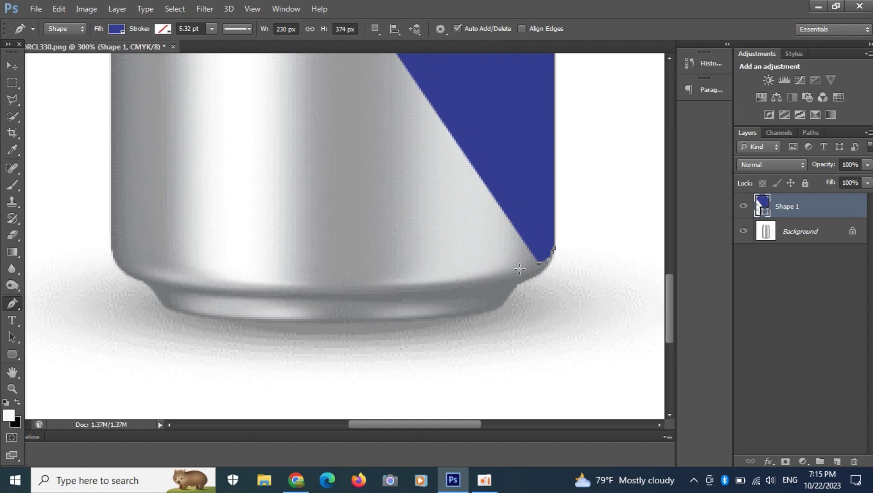
left_click(527, 268)
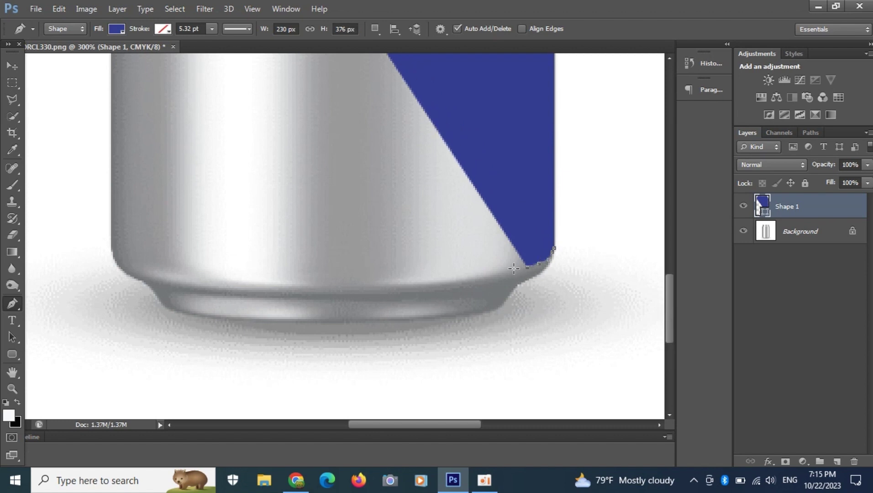
left_click(514, 270)
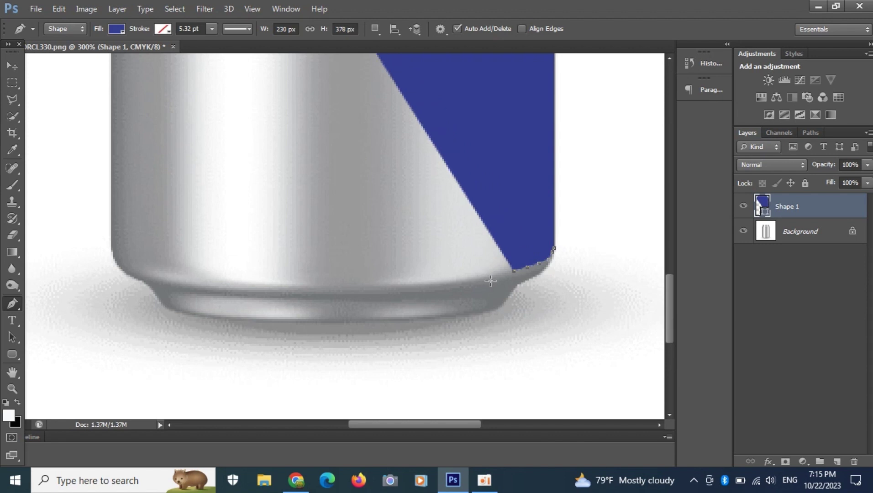
left_click(497, 274)
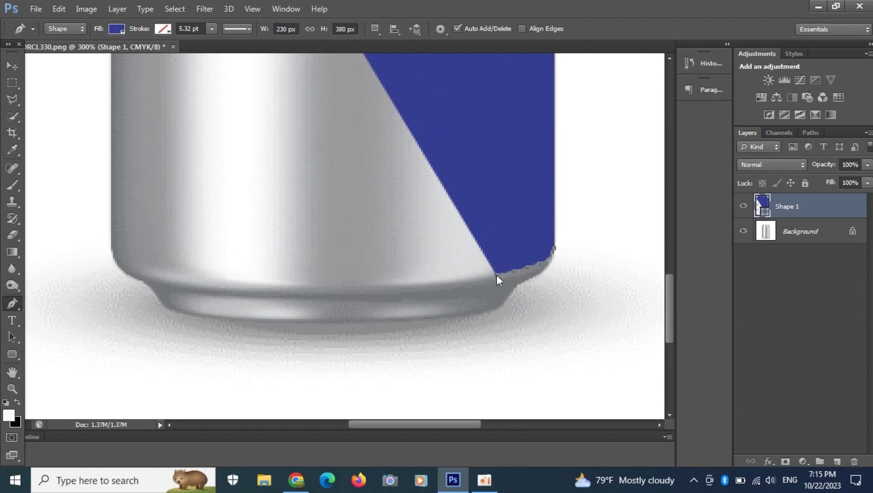
left_click(462, 281)
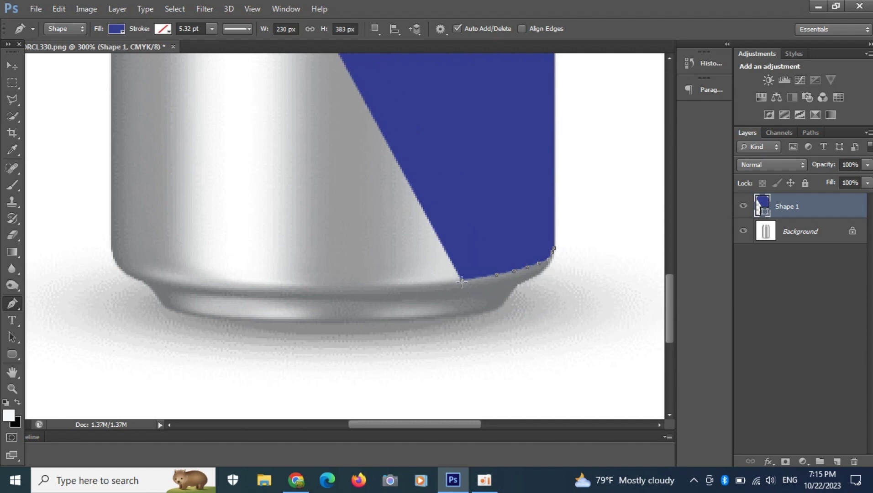
left_click(421, 284)
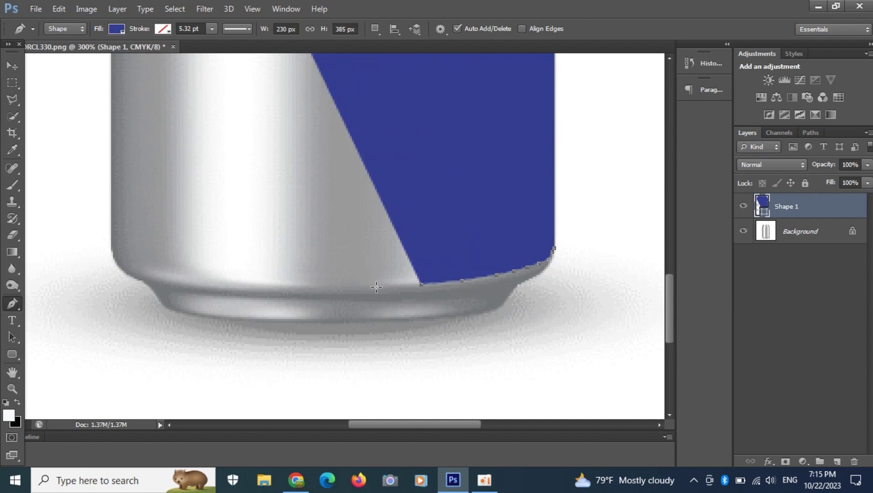
left_click(381, 287)
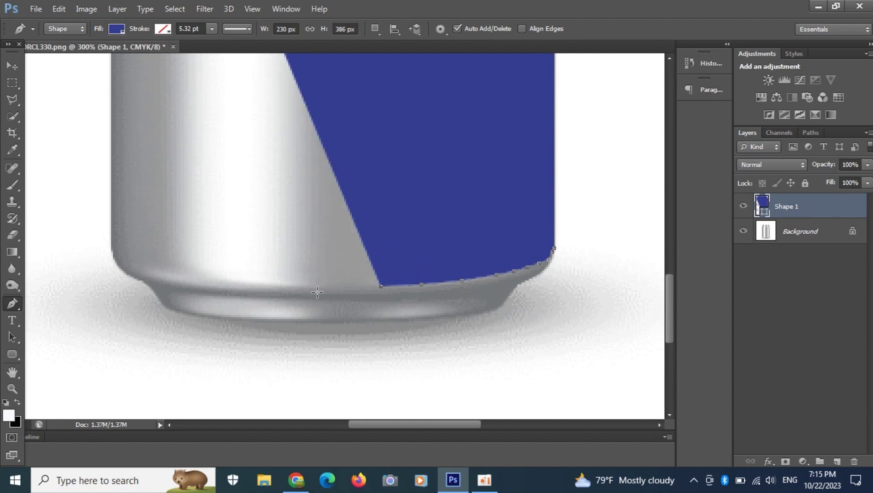
left_click(336, 288)
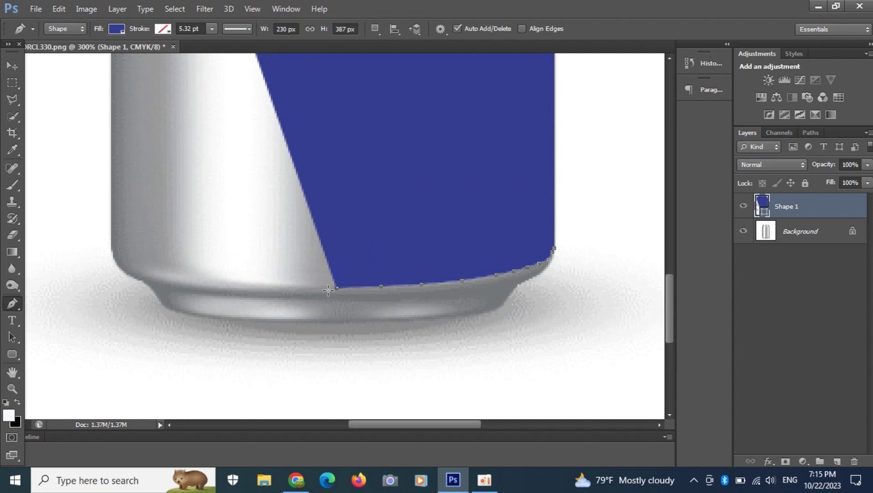
key("ctrl+z")
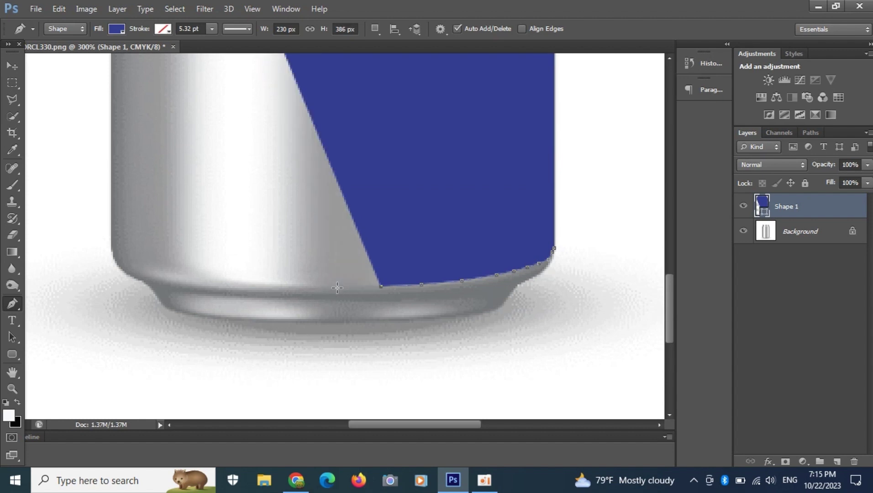
left_click(338, 288)
key("ctrl+z")
Step: Continue the shape's outline from the middle of the can's bottom edge along the curve towards the lower left corner
left_click(340, 286)
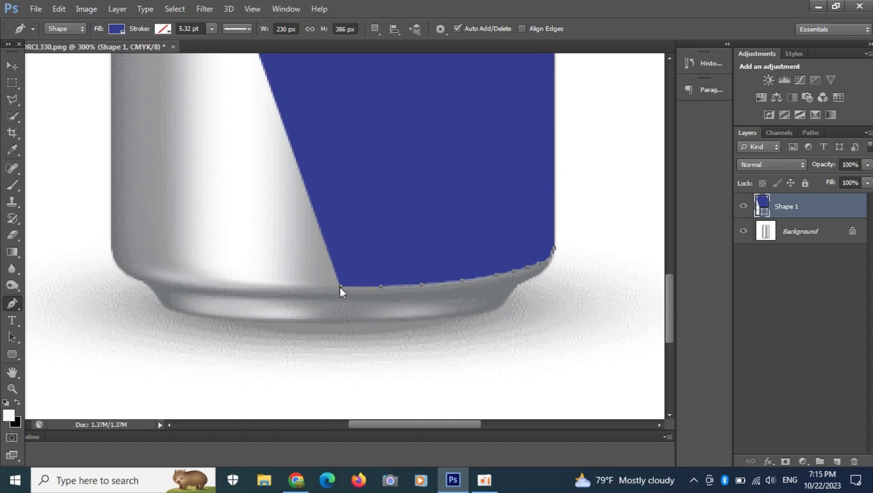
left_click(292, 287)
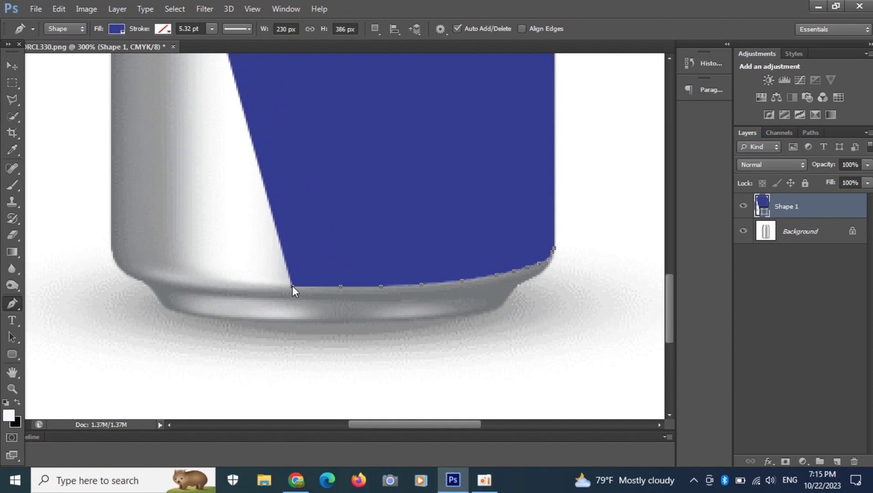
left_click(247, 284)
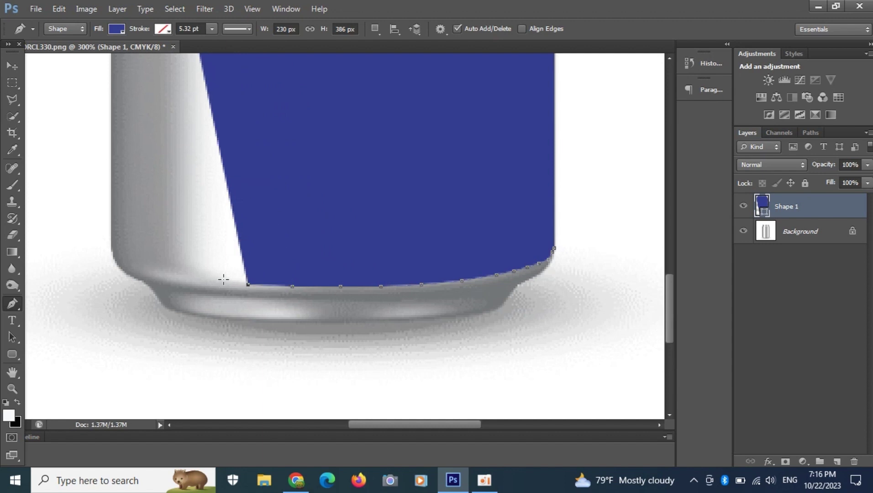
left_click(223, 282)
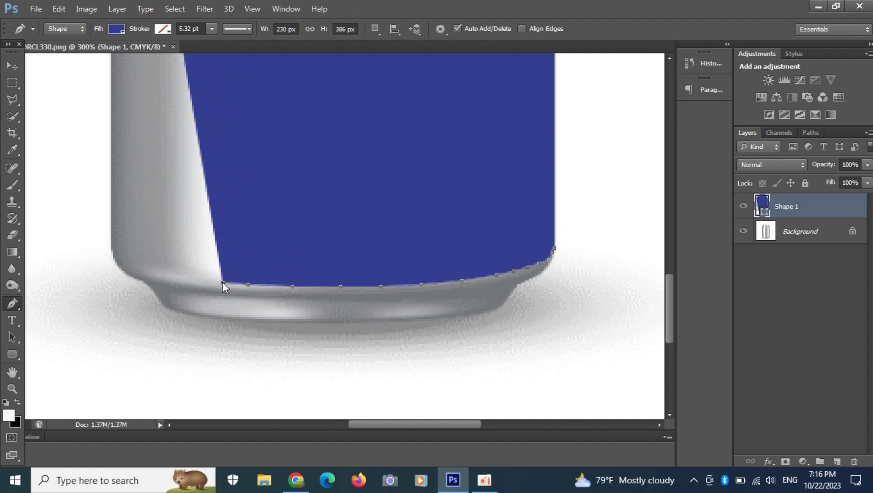
left_click(197, 278)
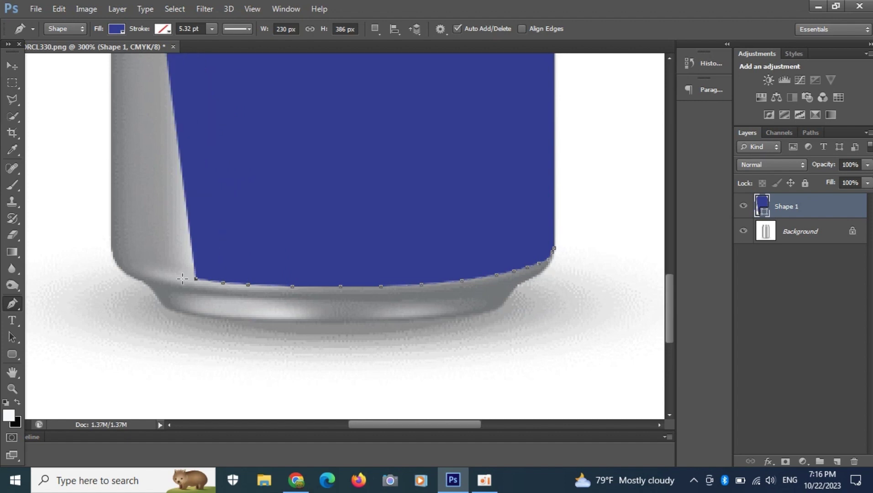
left_click(173, 272)
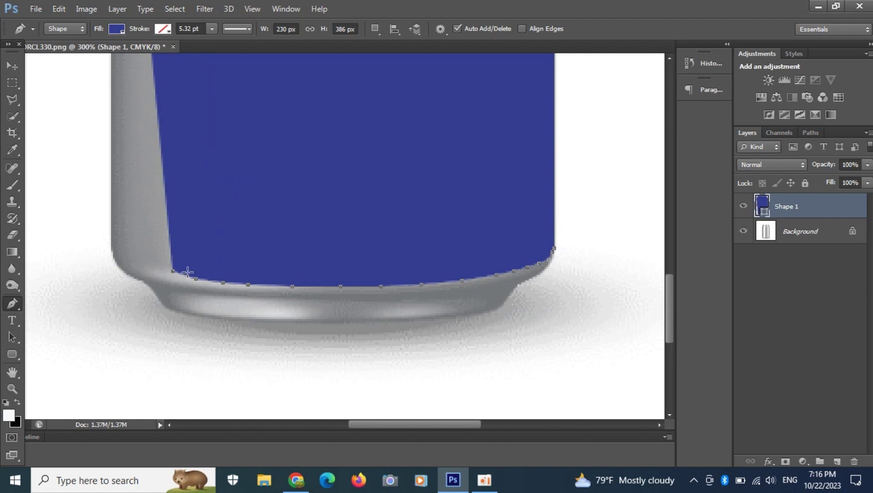
key("ctrl+z")
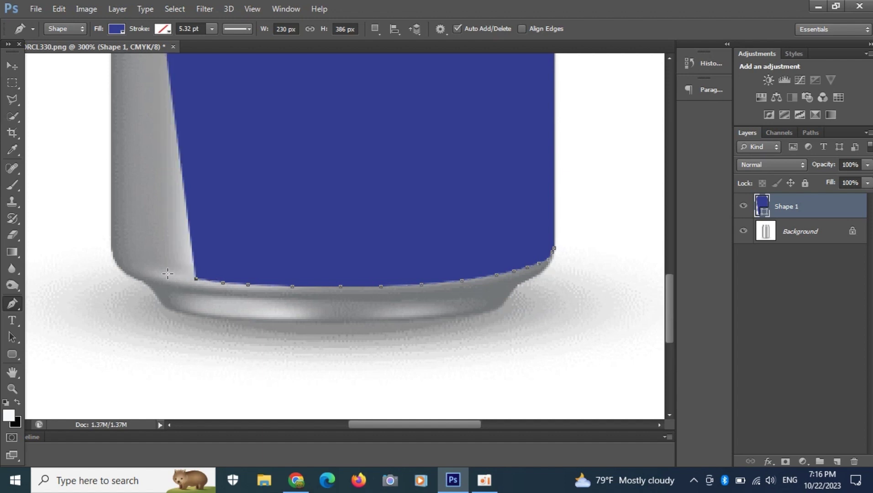
left_click(167, 273)
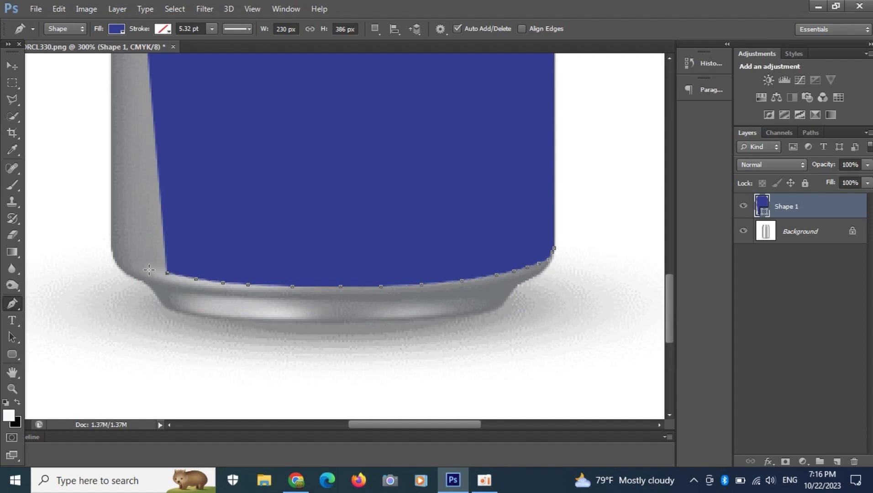
Step: Trace the shape around the can's lower left corner up to the left body edge
left_click(149, 269)
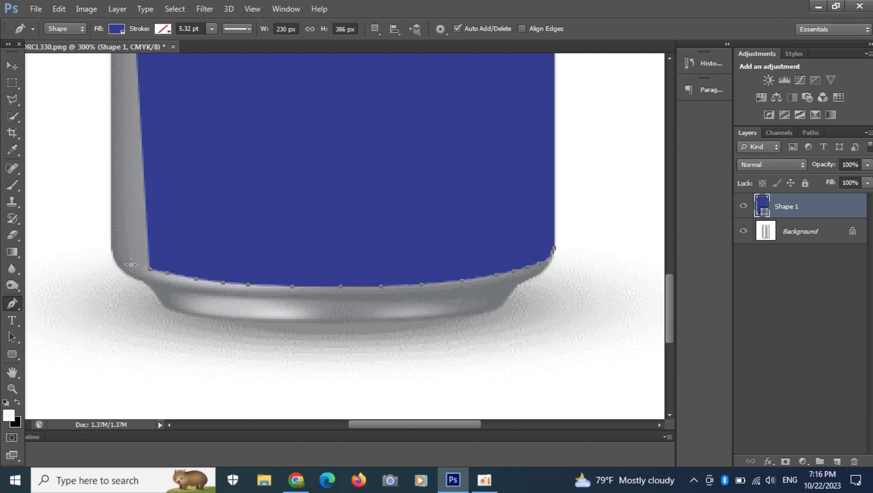
left_click(131, 265)
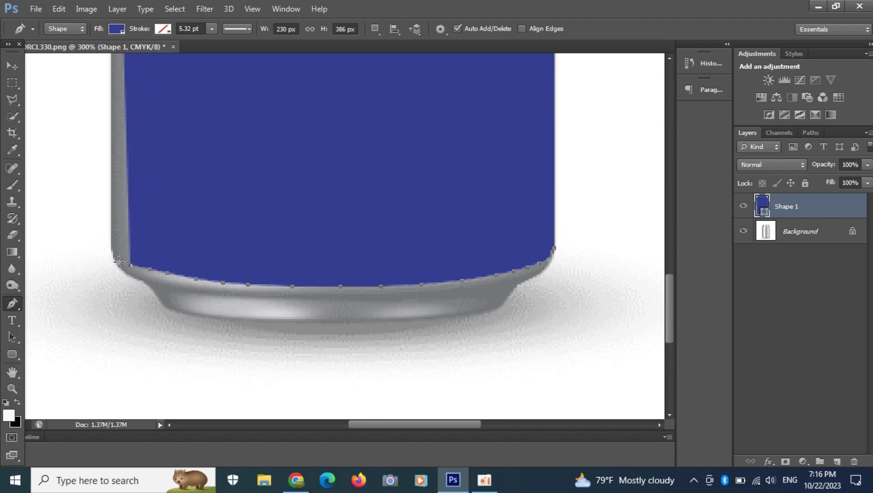
left_click(117, 258)
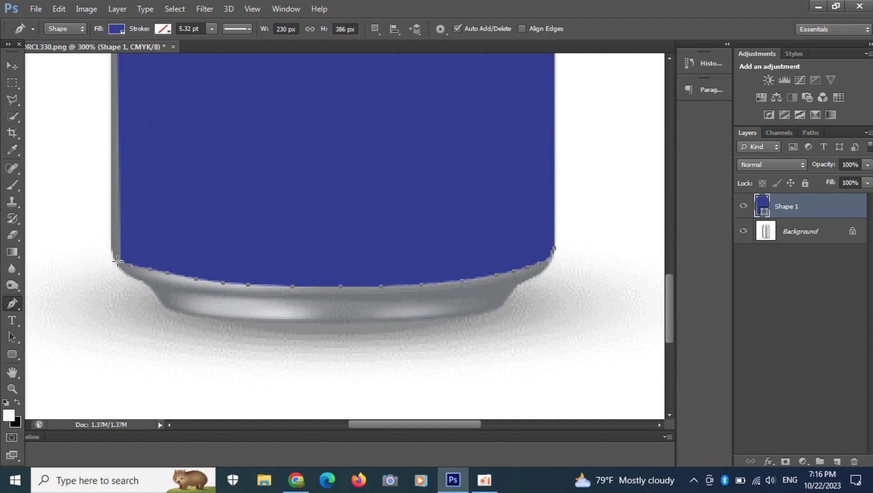
left_click(113, 261)
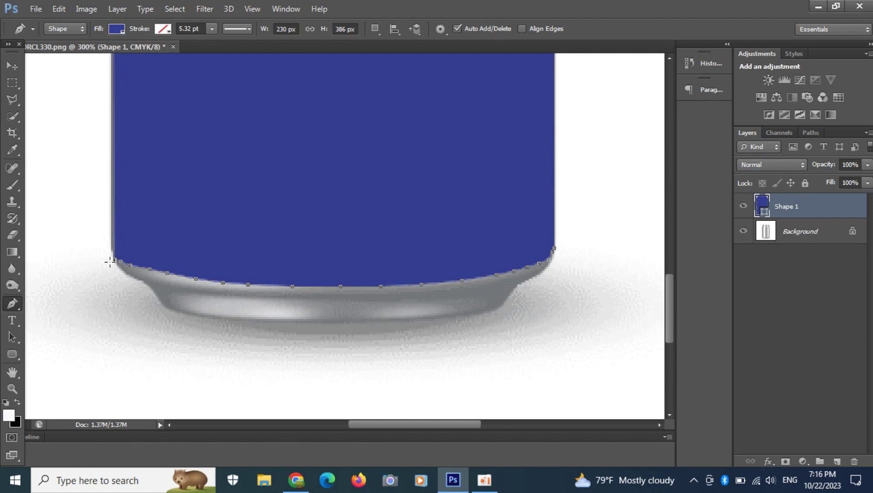
key("ctrl+z")
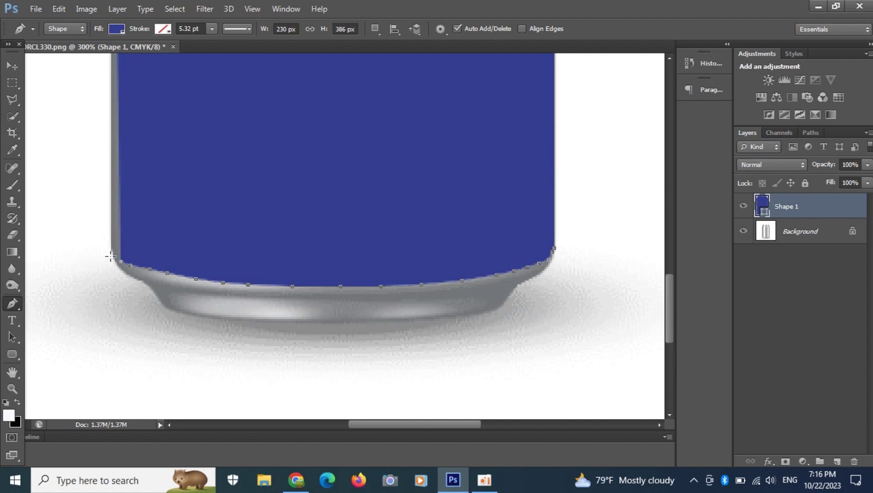
left_click(112, 253)
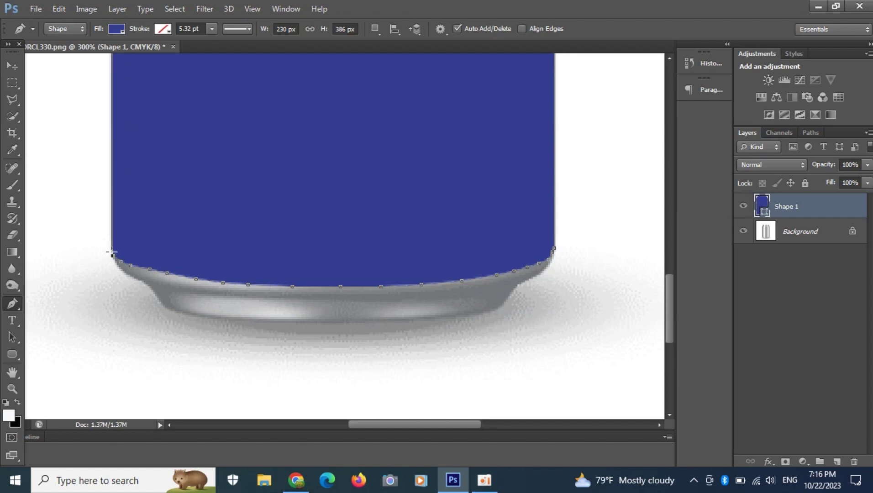
Step: Close the shape's outline at the can's left shoulder and load the whole outline as a selection
scroll(141, 274, "up", 5)
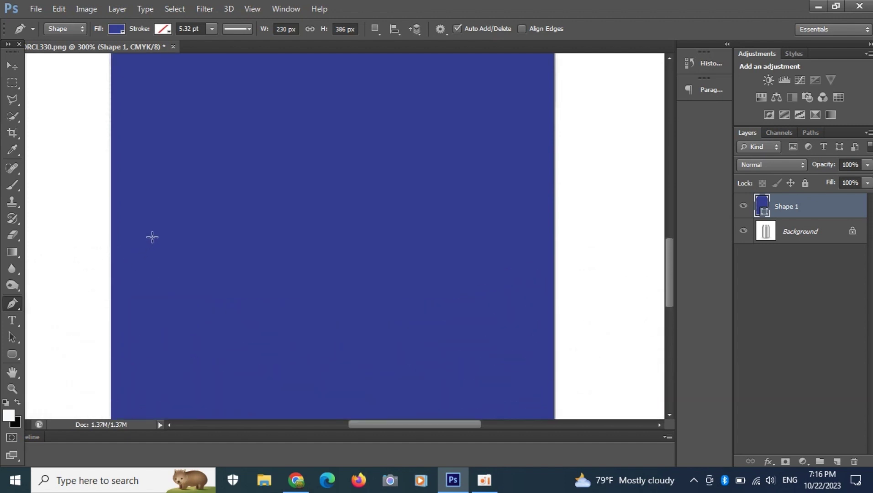
scroll(173, 212, "up", 5)
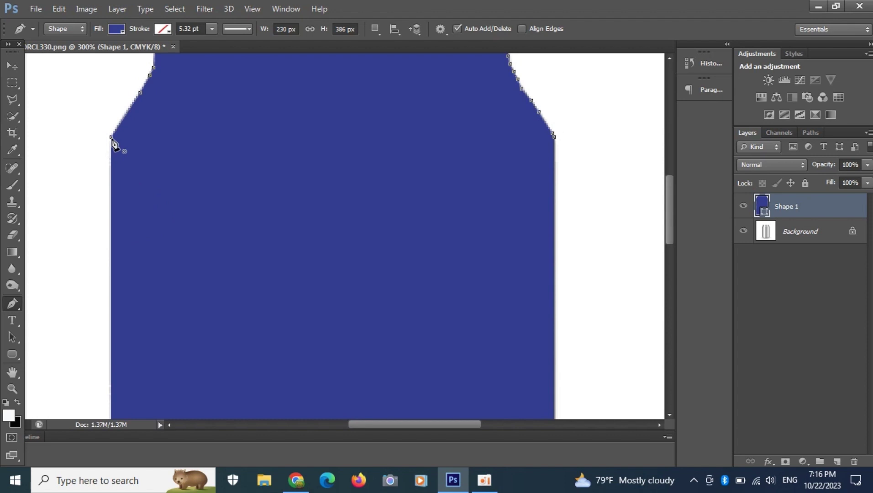
left_click(111, 140)
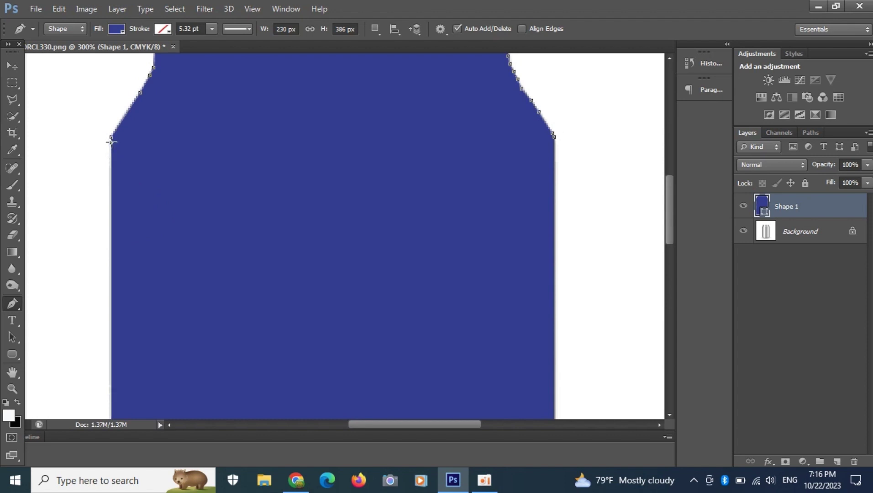
key("ctrl+Return")
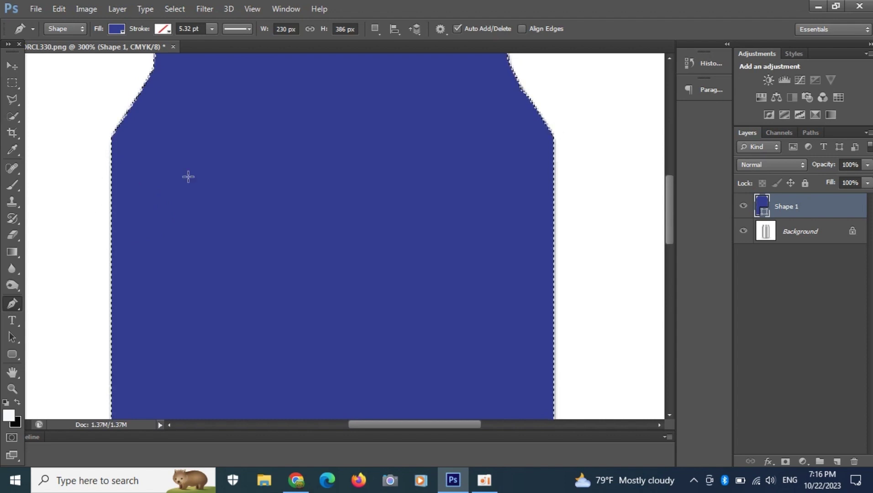
scroll(416, 203, "up", 3)
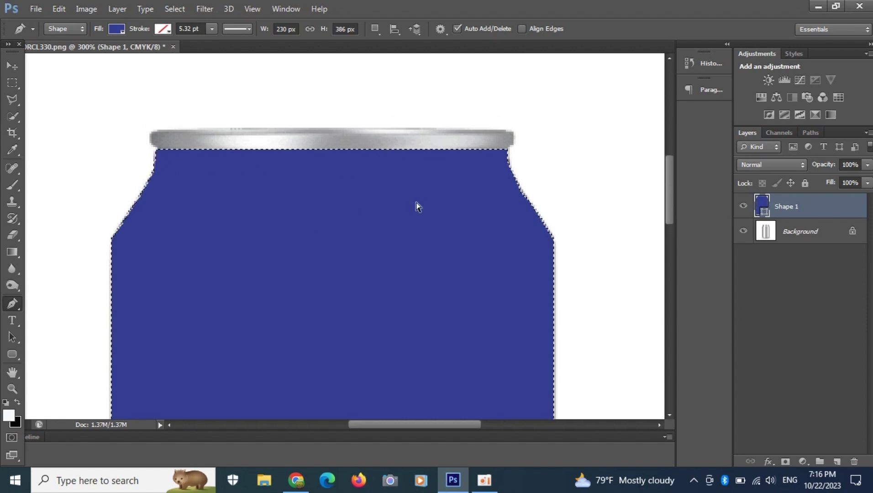
key("ctrl+minus")
key("ctrl+minus")
scroll(438, 140, "down", 3)
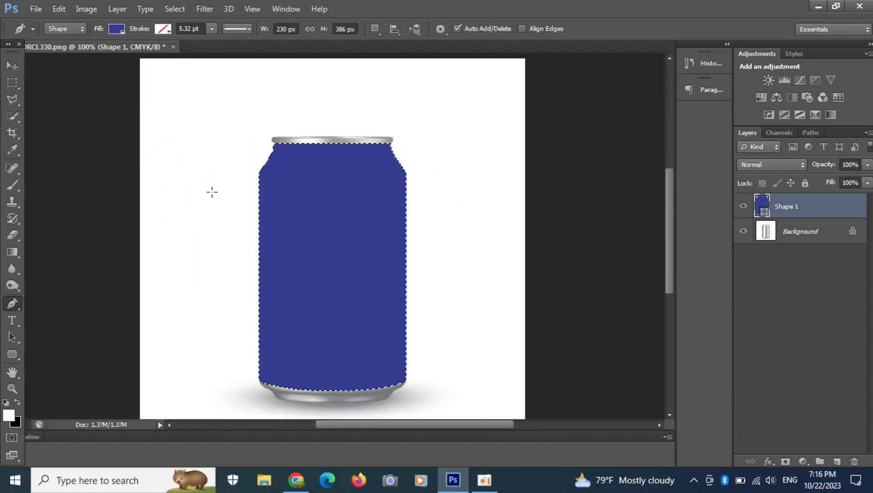
Step: Place the green beer bottle image ttwrw from the Downloads folder into the document
left_click(29, 10)
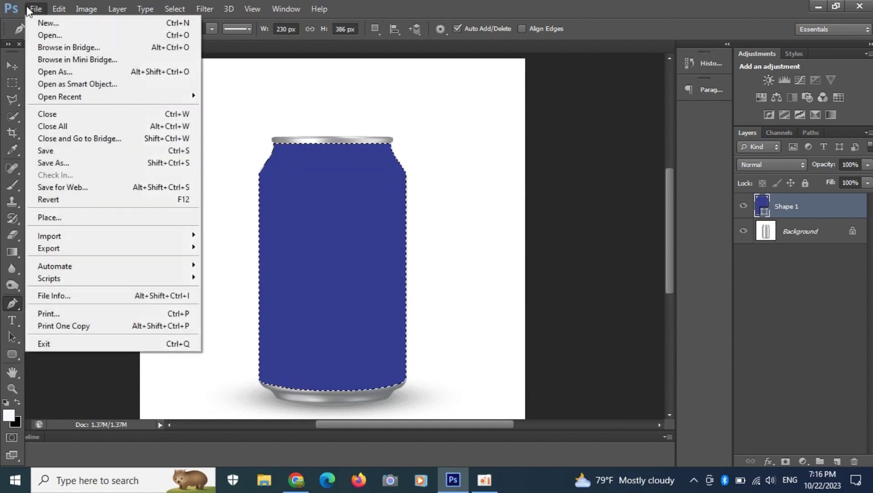
left_click(70, 217)
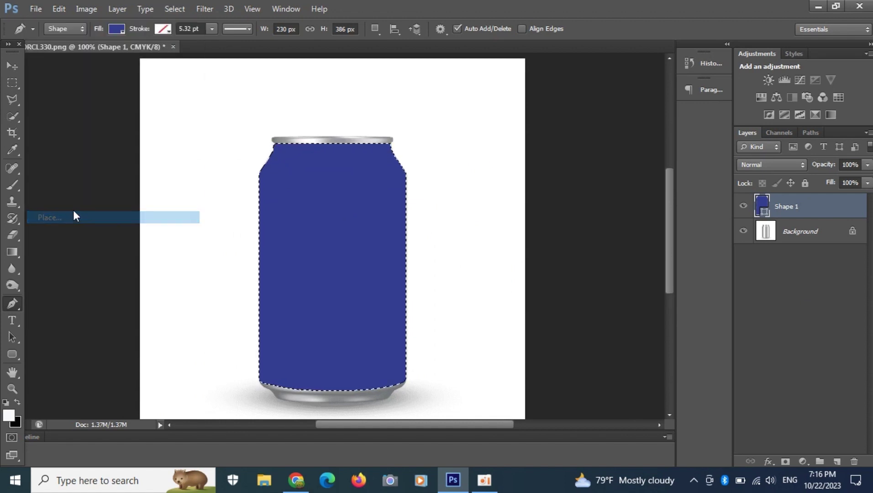
scroll(511, 291, "down", 3)
scroll(512, 291, "down", 15)
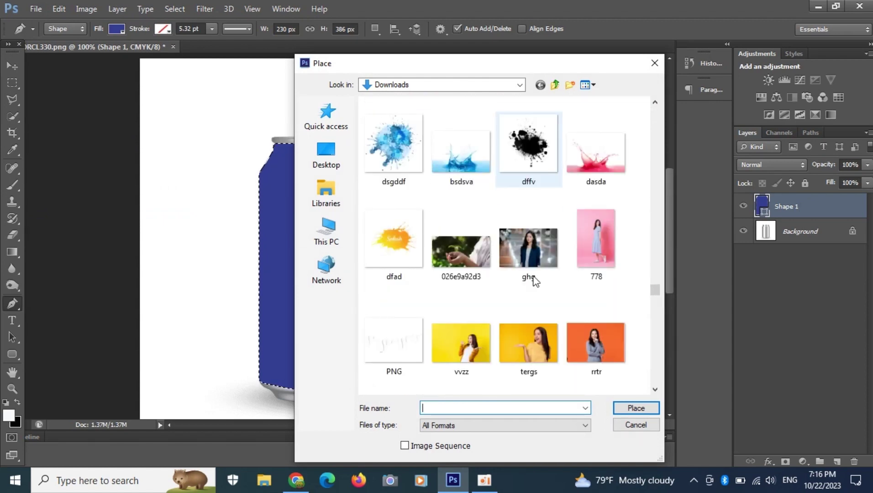
scroll(534, 279, "down", 15)
scroll(547, 284, "down", 10)
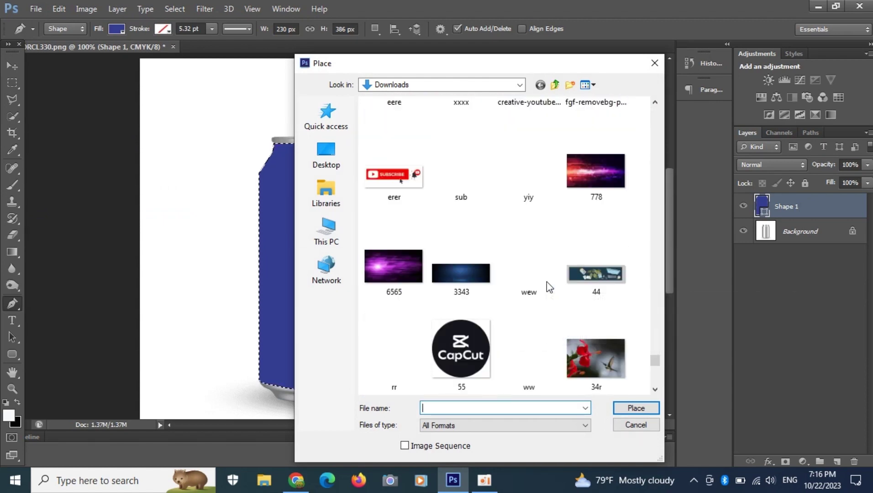
scroll(551, 285, "up", 9)
scroll(552, 286, "up", 10)
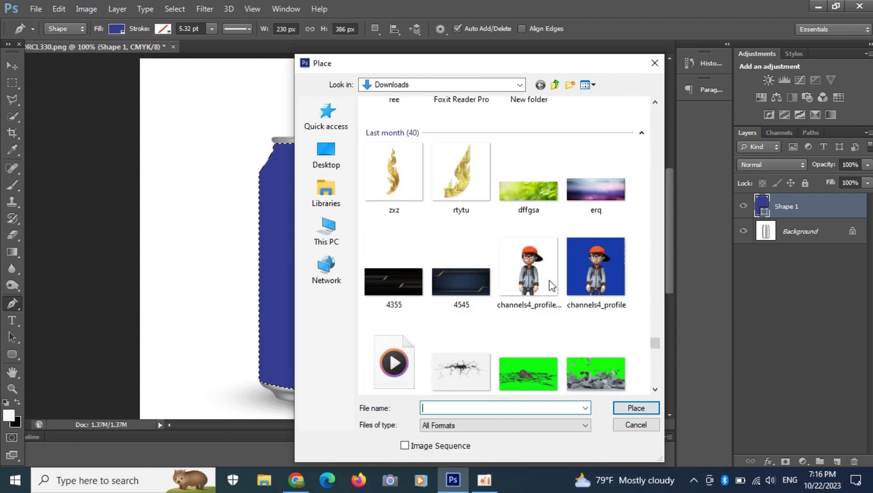
scroll(560, 276, "up", 10)
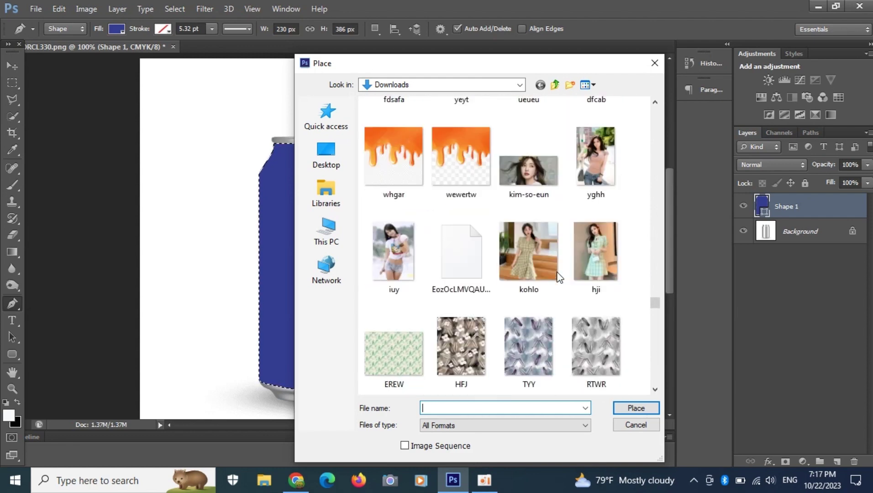
left_click(596, 379)
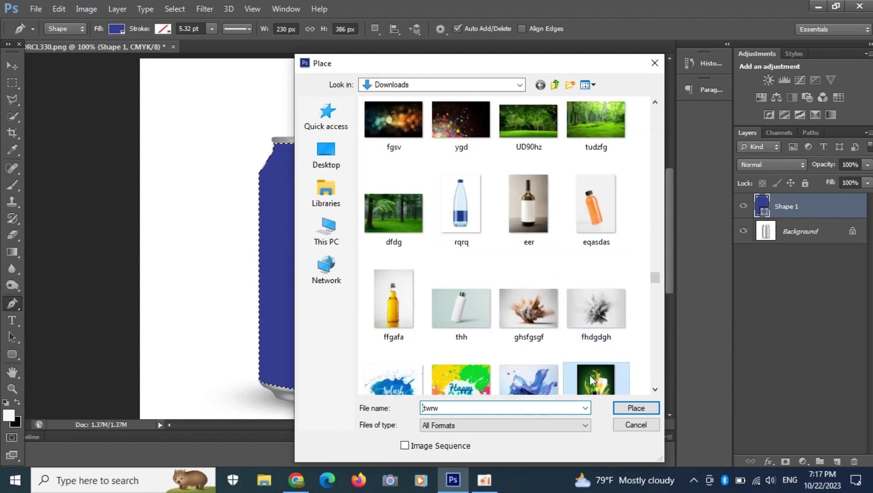
left_click(634, 408)
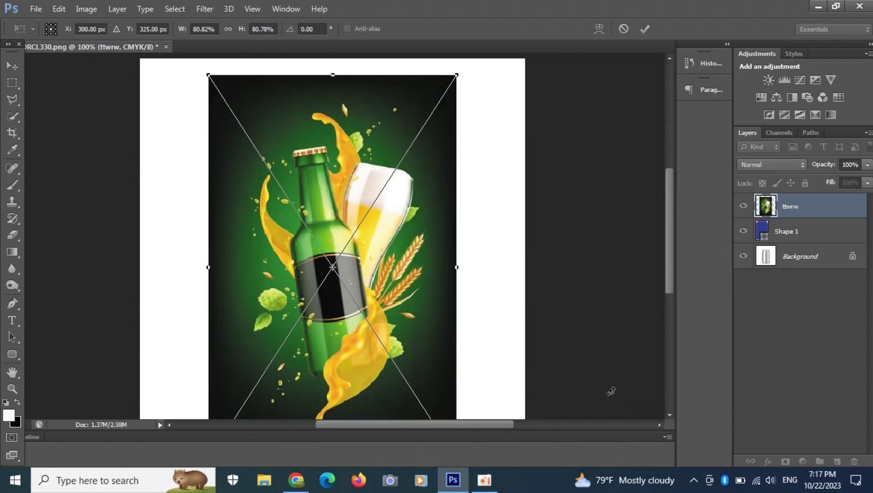
Step: Lower the placed image's opacity to 52% and shrink it from its upper corners to about 68% width and 66% height
left_click_drag(825, 166, 813, 172)
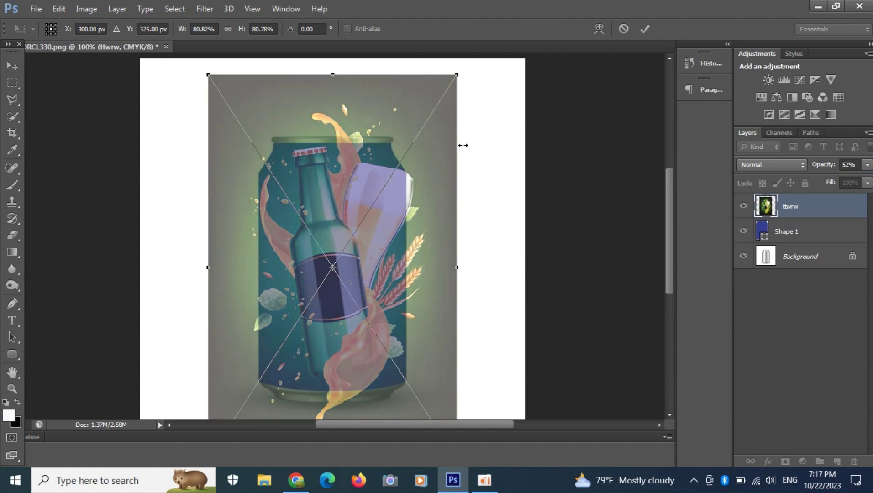
left_click_drag(457, 74, 432, 120)
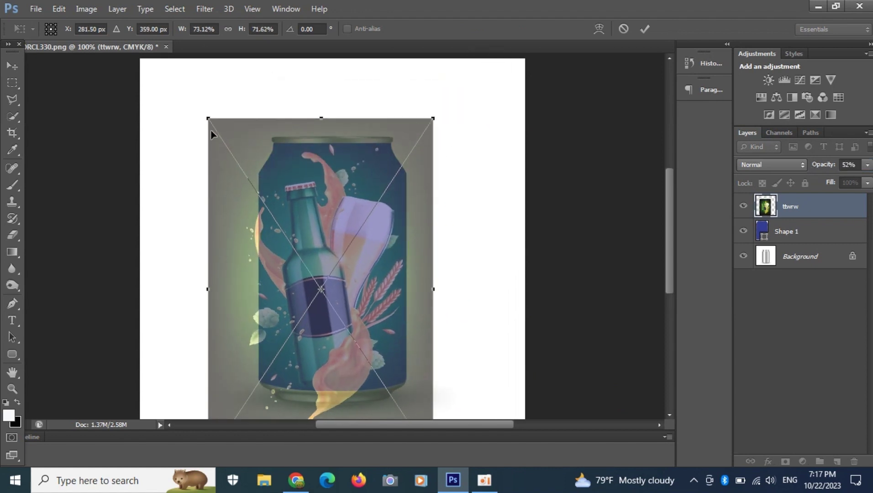
left_click_drag(206, 118, 223, 144)
scroll(393, 315, "down", 3)
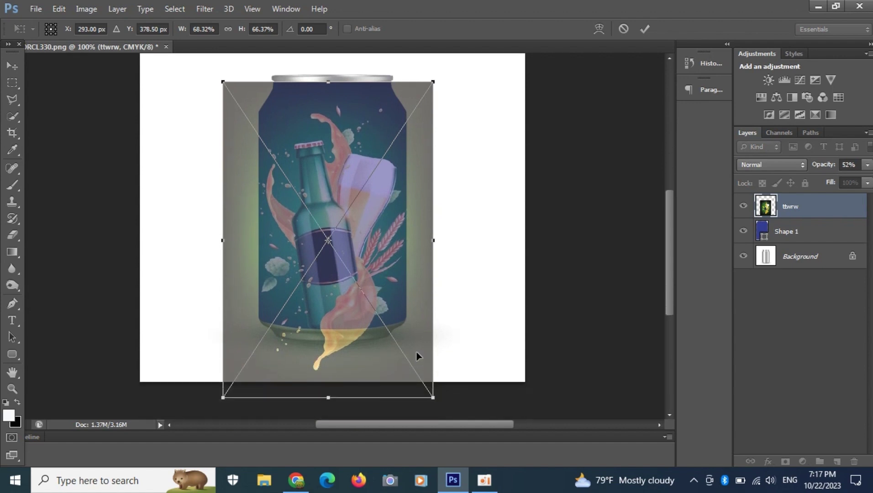
Step: Resize the image from its lower corners and top edge to cover the can, at about 65% width and 57% height
left_click_drag(432, 394, 412, 361)
left_click_drag(218, 363, 224, 347)
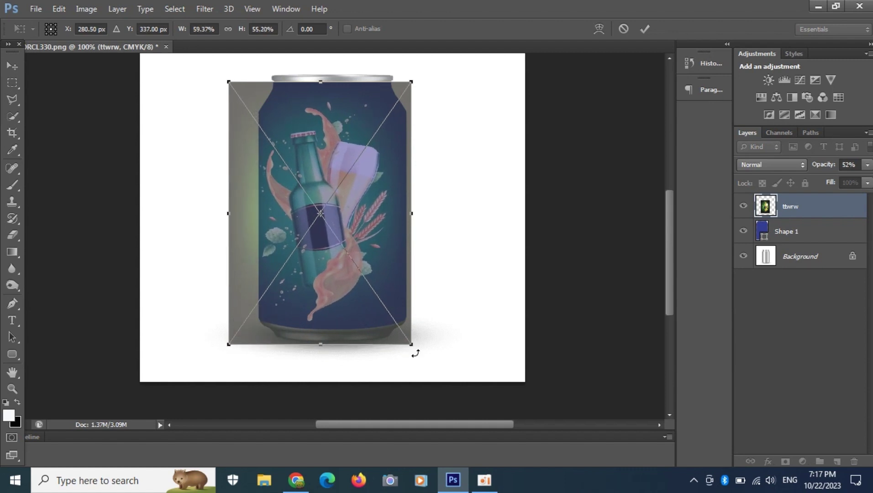
left_click_drag(413, 346, 432, 347)
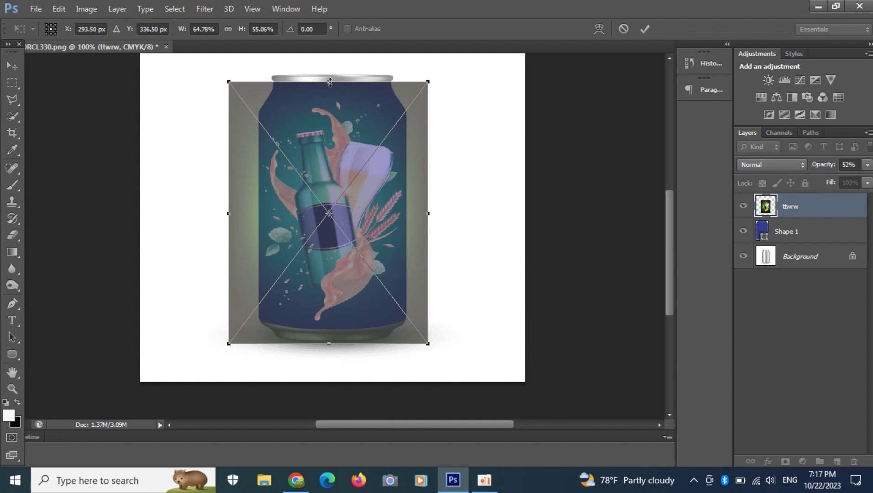
left_click_drag(332, 80, 338, 71)
Step: Nudge the image sideways to X 293.50 px over the can and commit the placement
key("Right")
key("Right")
key("Right")
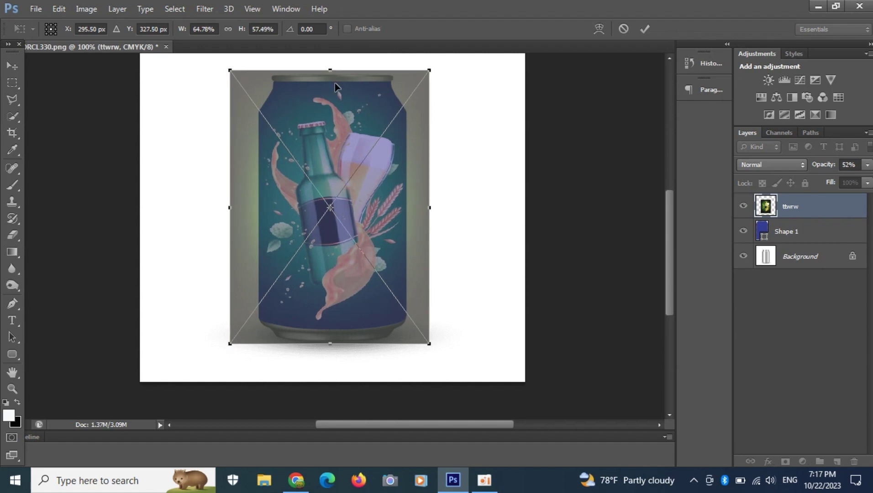
key("Left")
key("Left")
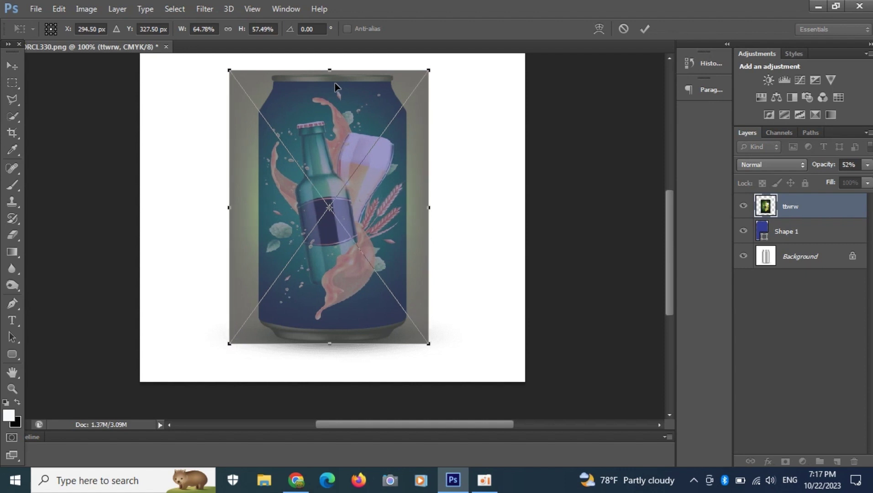
key("Left")
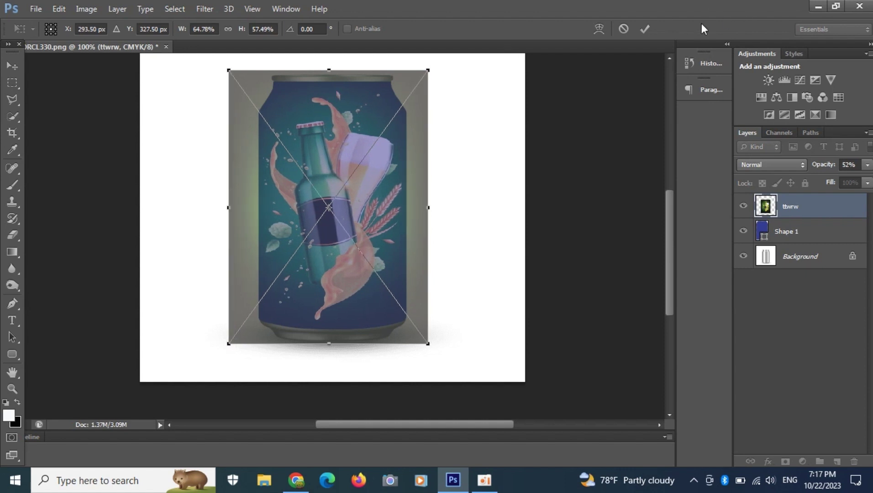
left_click(652, 28)
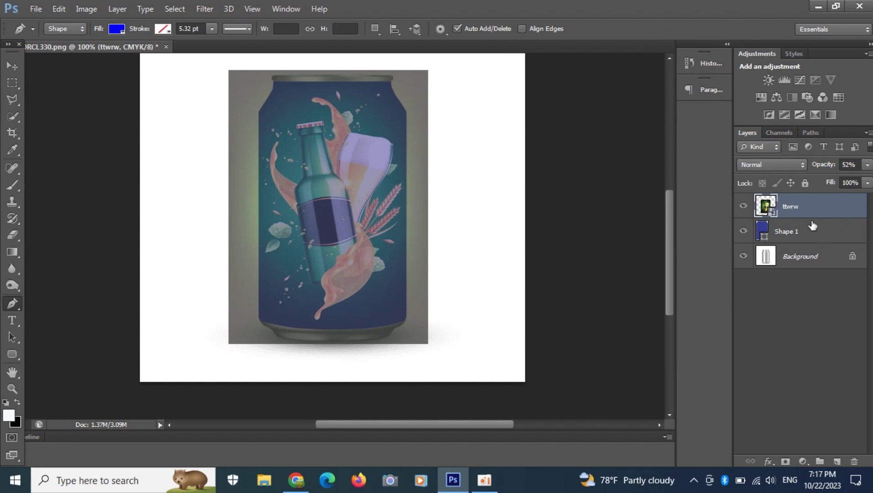
Step: Clip the ttwrw layer to the blue can shape and set its opacity to 100%
right_click(790, 208)
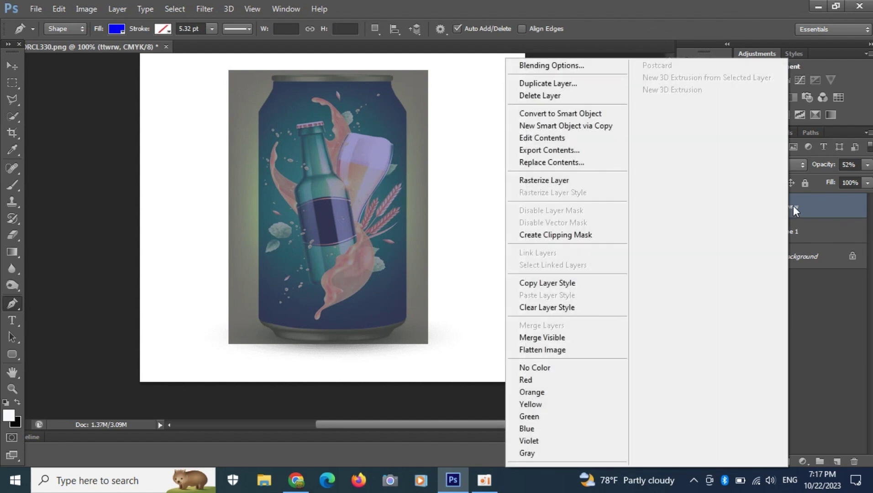
left_click(563, 235)
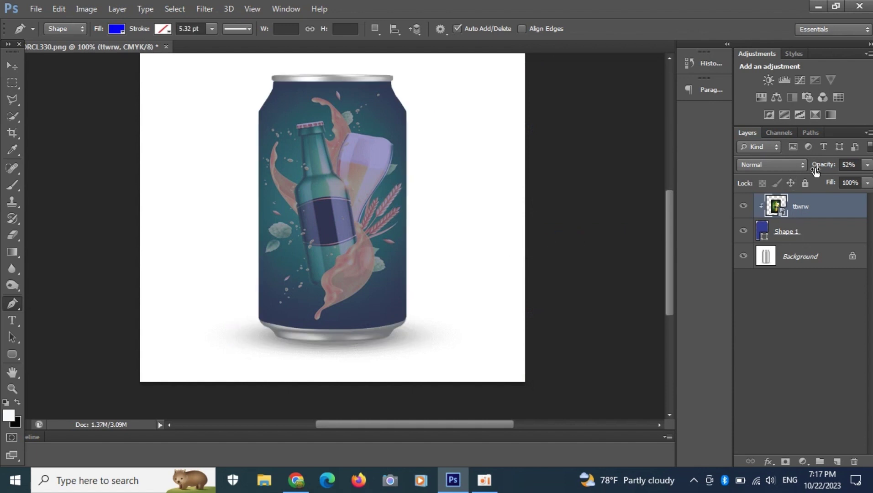
left_click_drag(817, 173, 844, 173)
type("100")
key("Return")
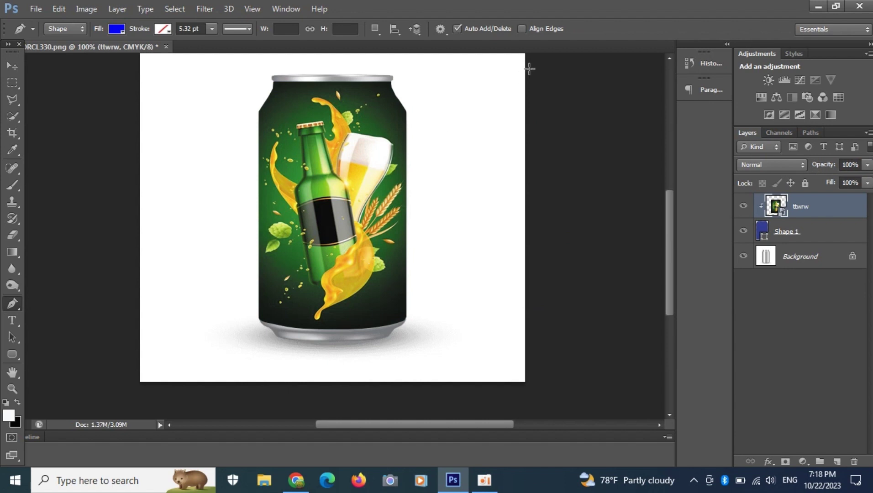
Step: Try the Linear Burn, Color Burn and Screen blend modes on the ttwrw layer
left_click(784, 167)
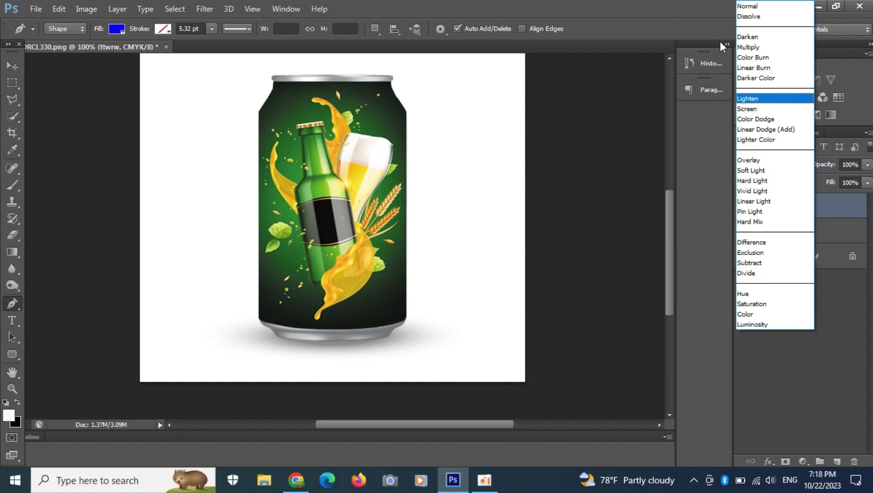
left_click(764, 67)
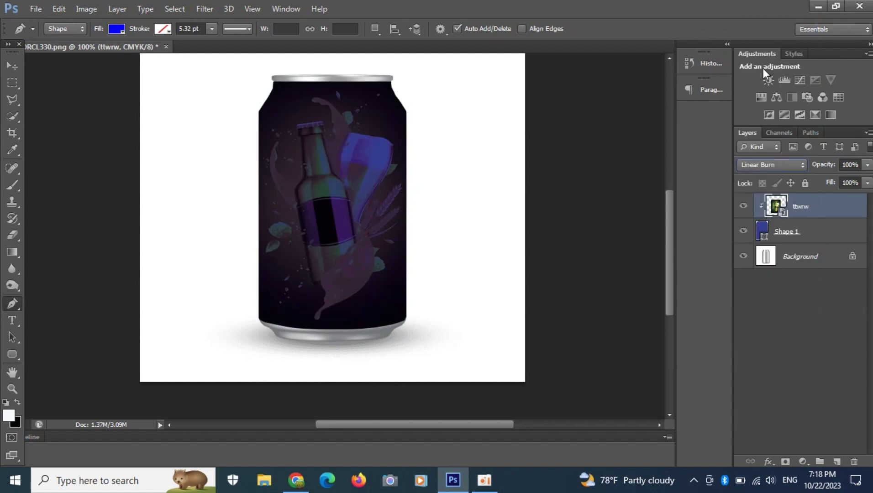
left_click(769, 168)
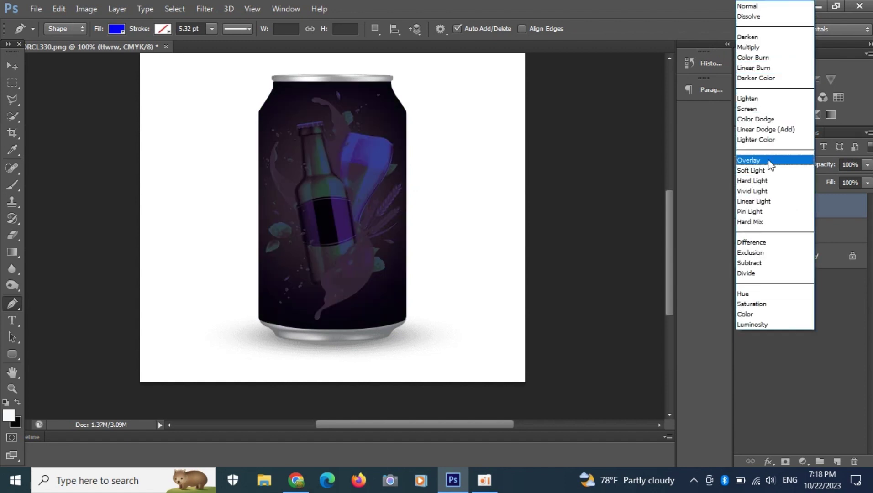
left_click(769, 58)
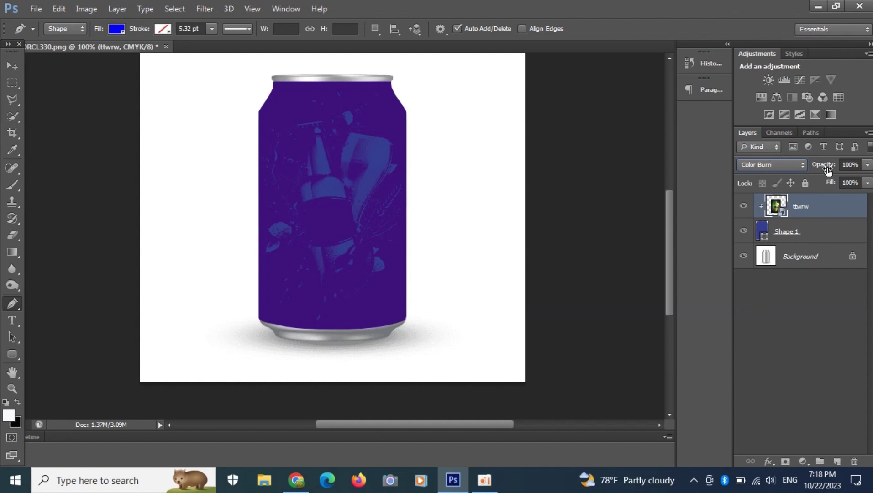
mouse_move(827, 168)
left_mouse_down()
mouse_move(803, 167)
mouse_move(854, 167)
left_mouse_up()
left_click(792, 166)
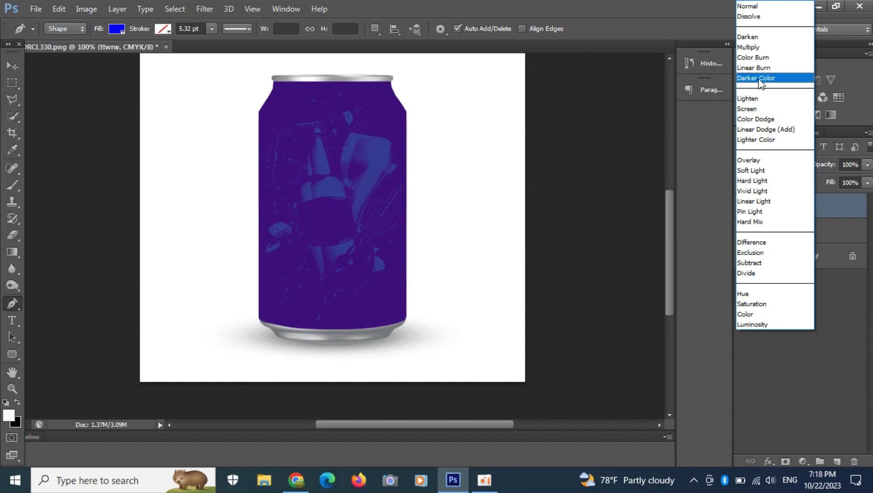
left_click(758, 110)
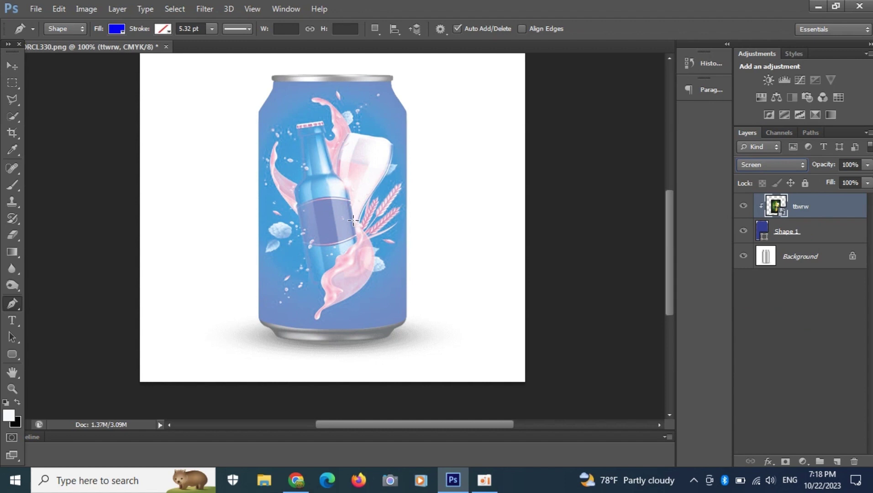
Step: Try the Vivid Light blend mode on the ttwrw layer and return the layer to Normal
left_click(750, 163)
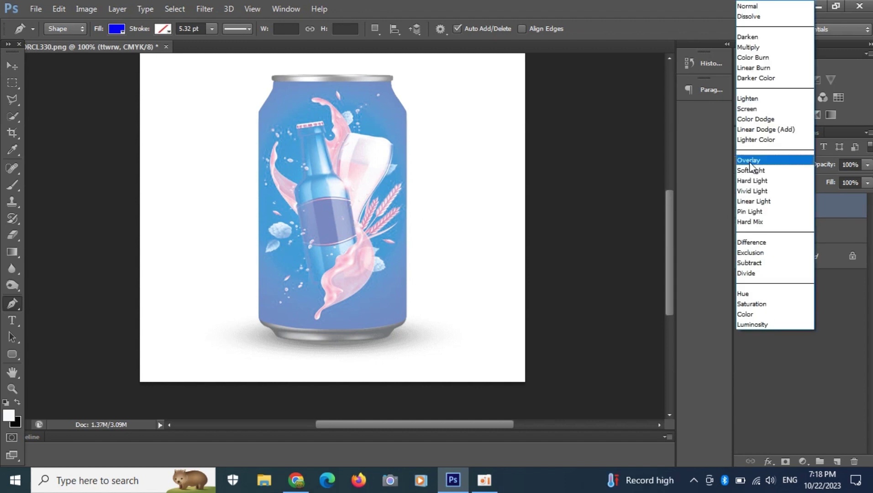
left_click(754, 191)
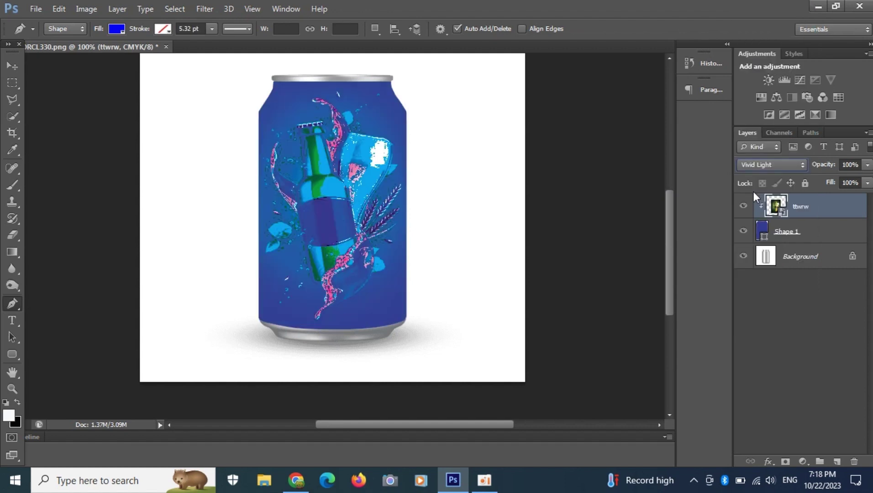
left_click(769, 165)
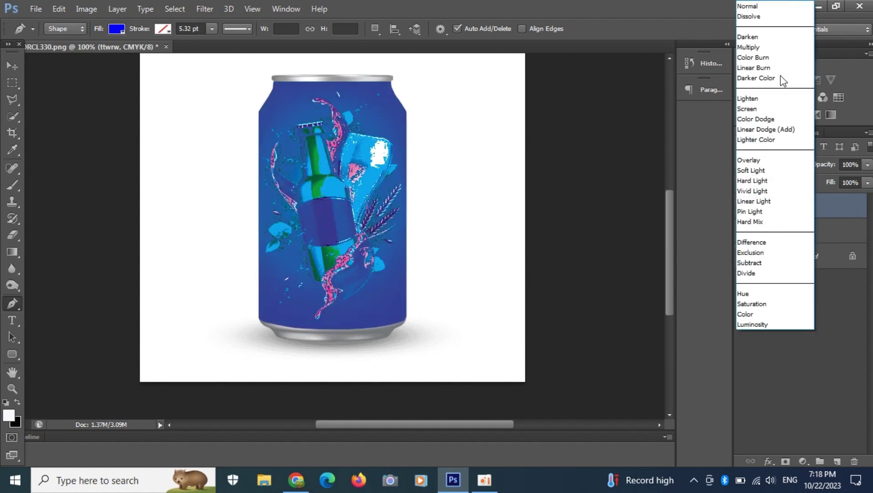
left_click(770, 6)
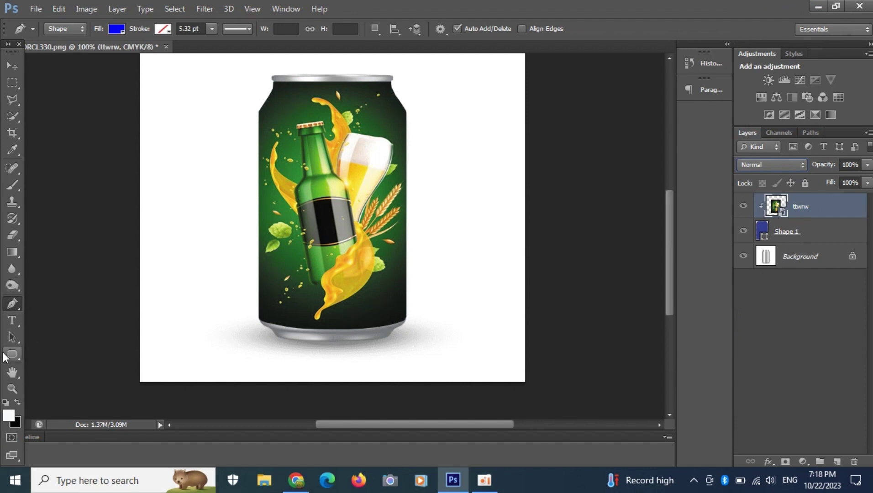
left_click(12, 321)
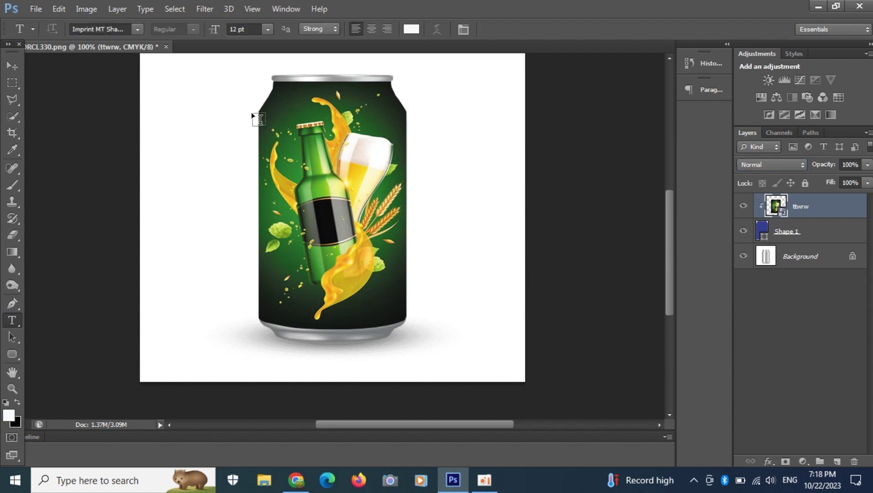
left_click_drag(158, 103, 397, 150)
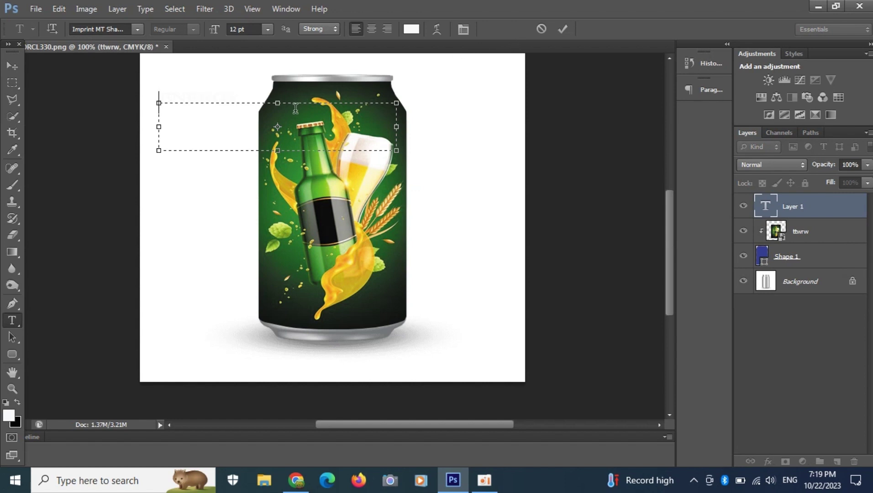
left_click(11, 66)
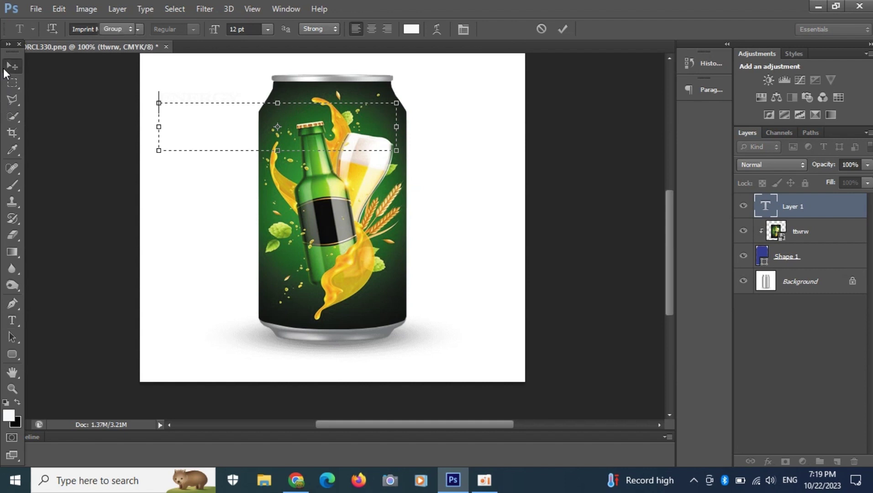
right_click(818, 208)
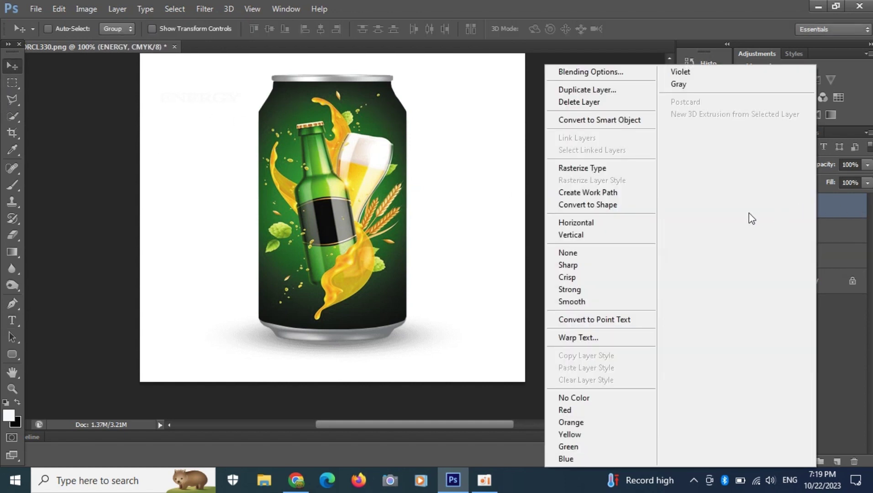
left_click(580, 102)
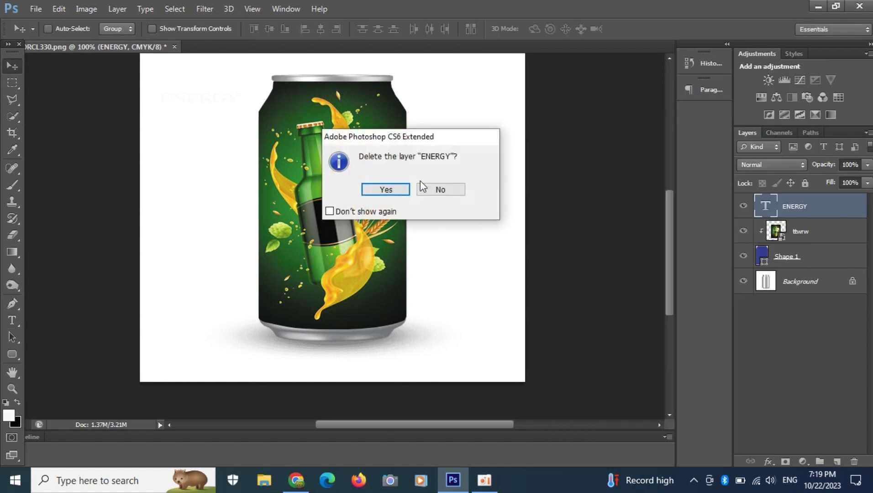
left_click(407, 188)
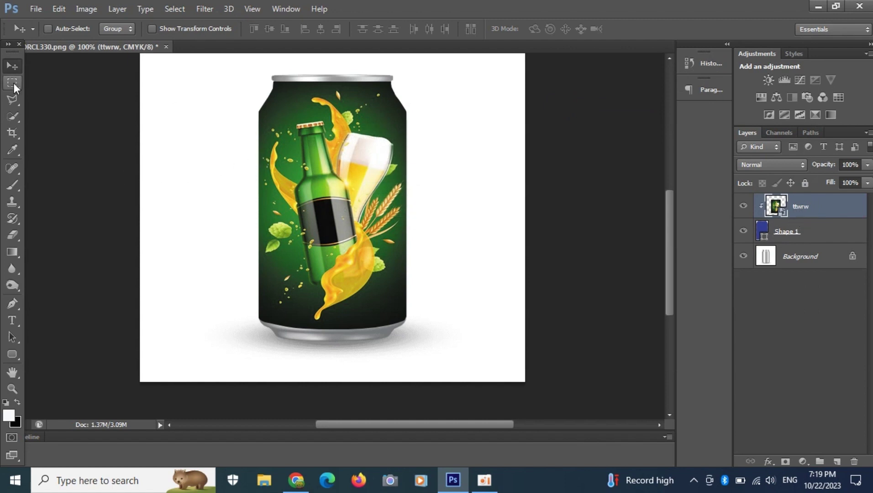
Step: Add the horizontal text ENERGY in a text box across the lower part of the can
left_click(12, 320)
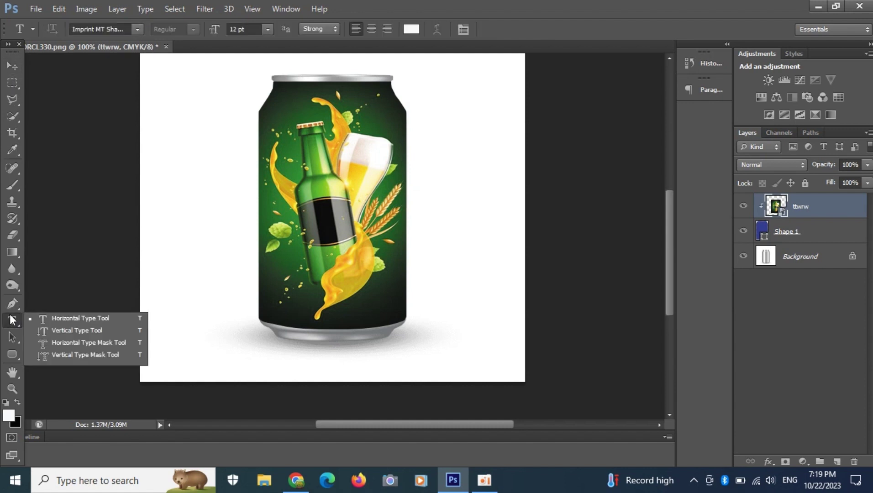
left_click(63, 318)
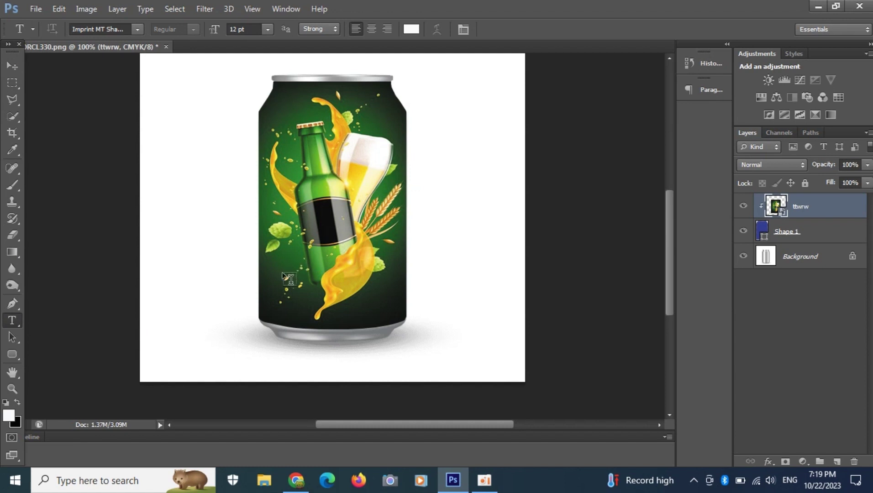
left_click_drag(276, 269, 460, 312)
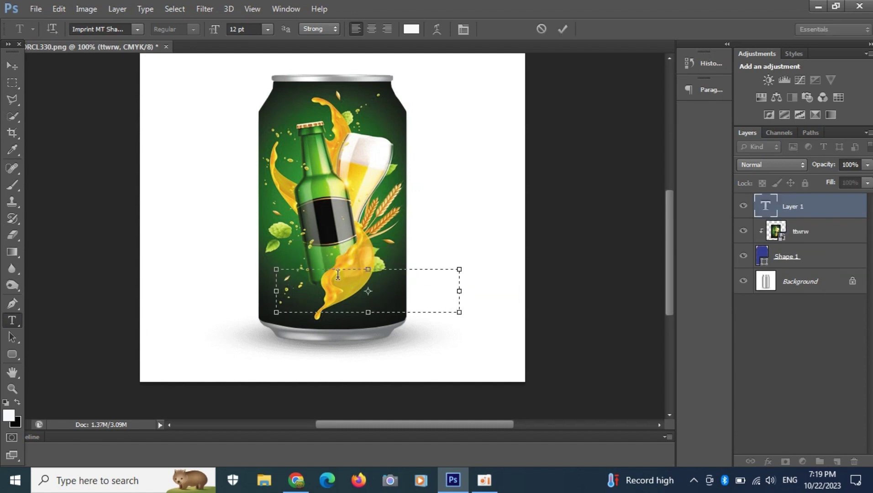
type("E")
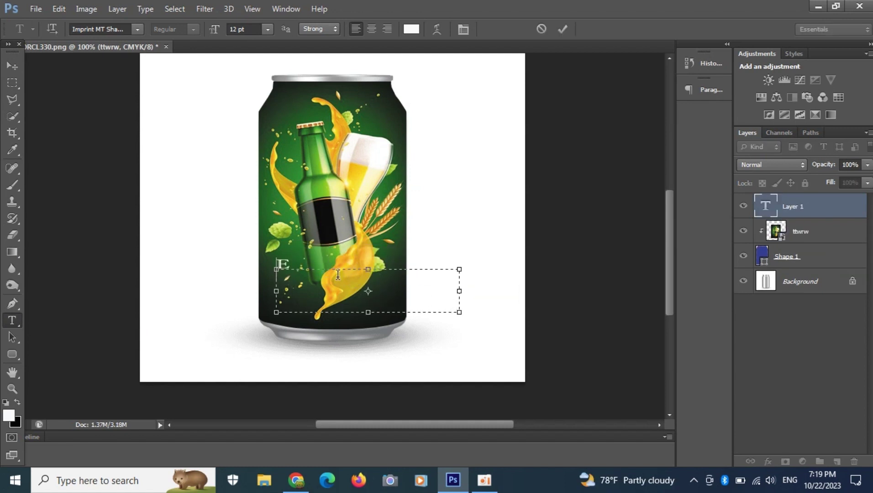
type("NERGY")
Step: Set the ENERGY text size to 17 pt and commit the text
left_click_drag(212, 31, 214, 34)
double_click(324, 264)
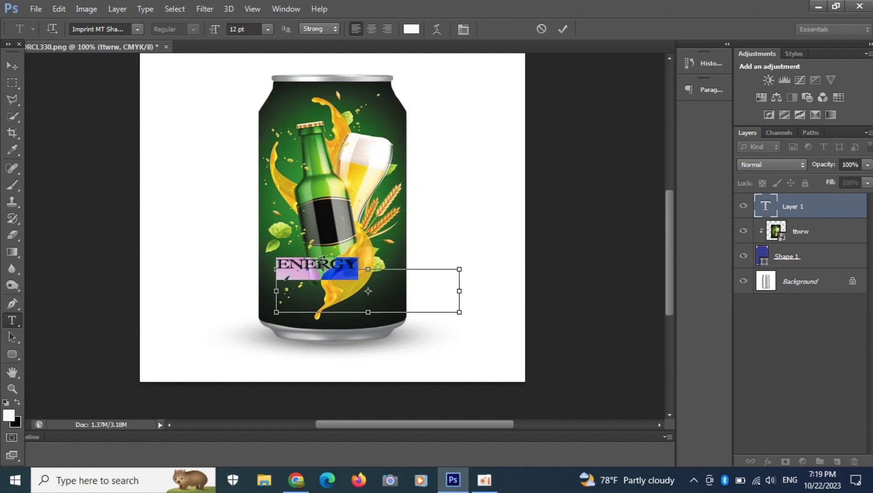
left_click_drag(215, 32, 220, 36)
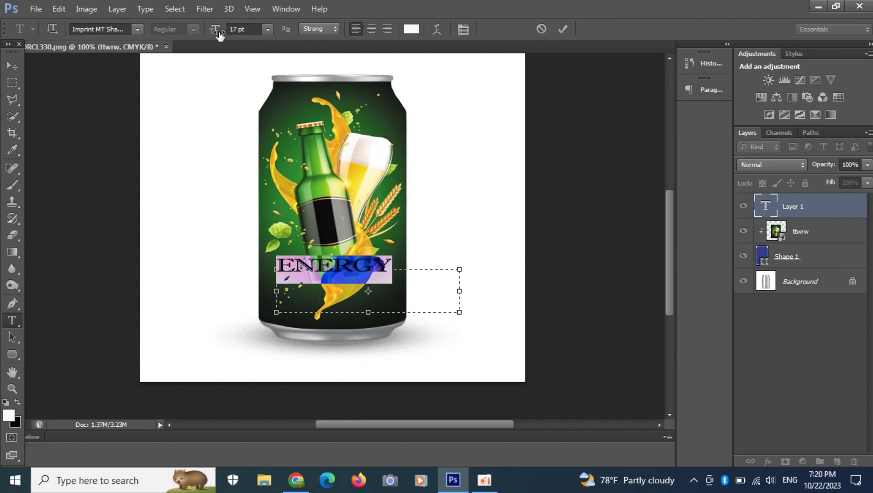
left_click(565, 27)
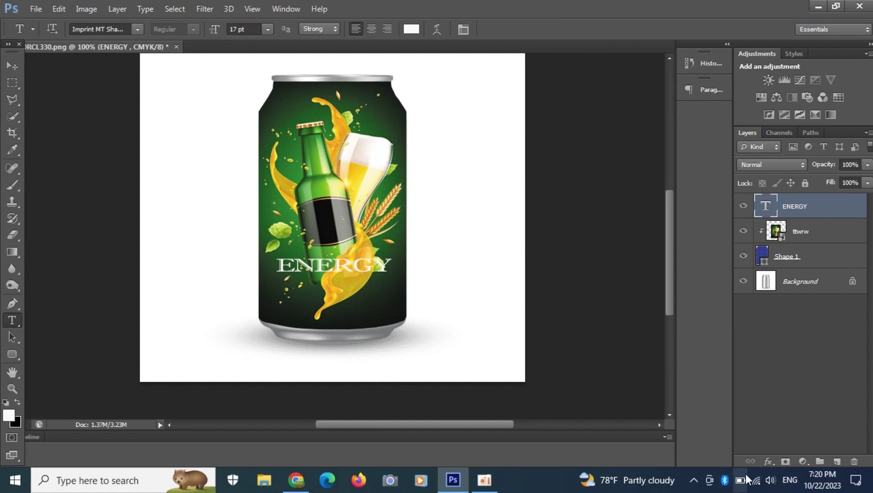
Step: Add a gradient overlay, a drop shadow and a 3 px black outside stroke to the ENERGY text layer
left_click(768, 462)
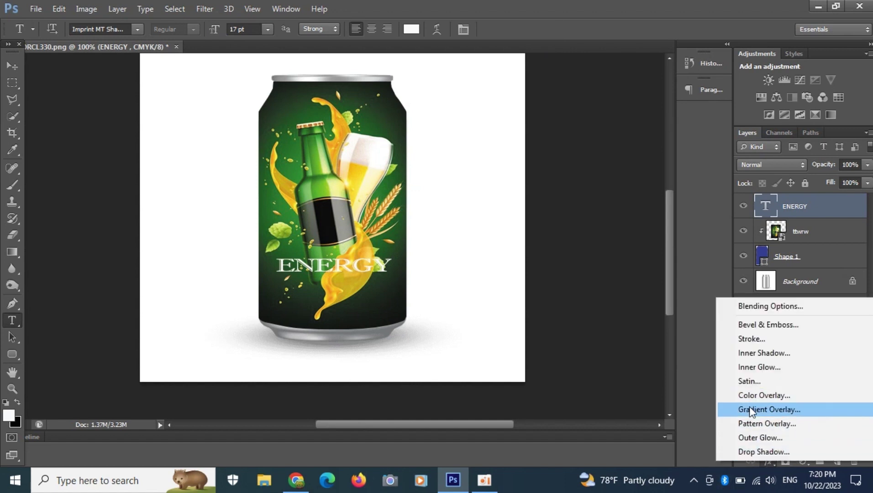
left_click(751, 410)
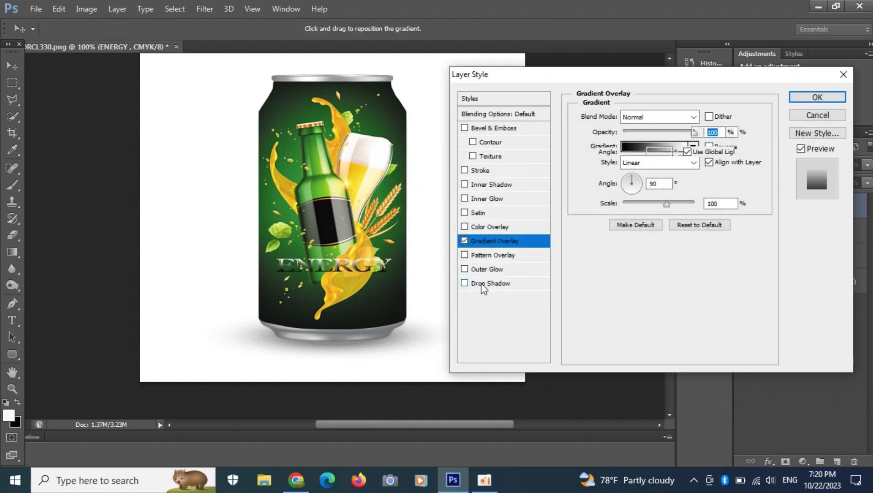
left_click(464, 283)
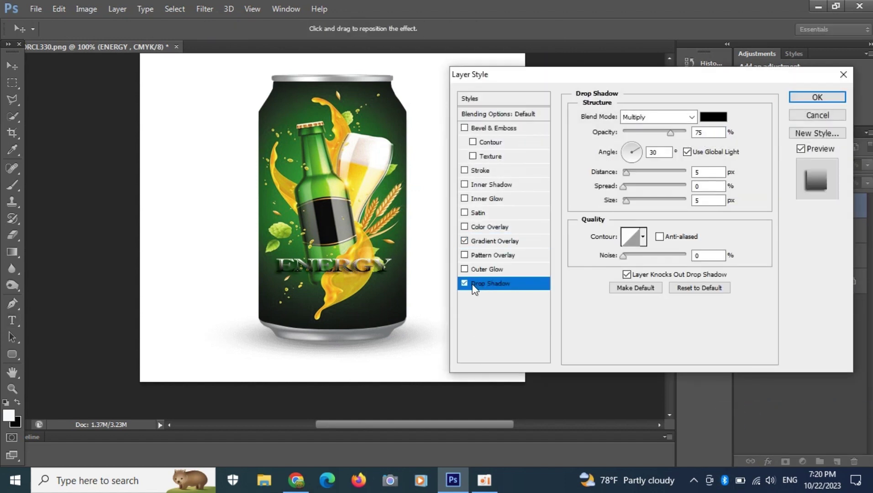
left_click(482, 172)
left_click(601, 205)
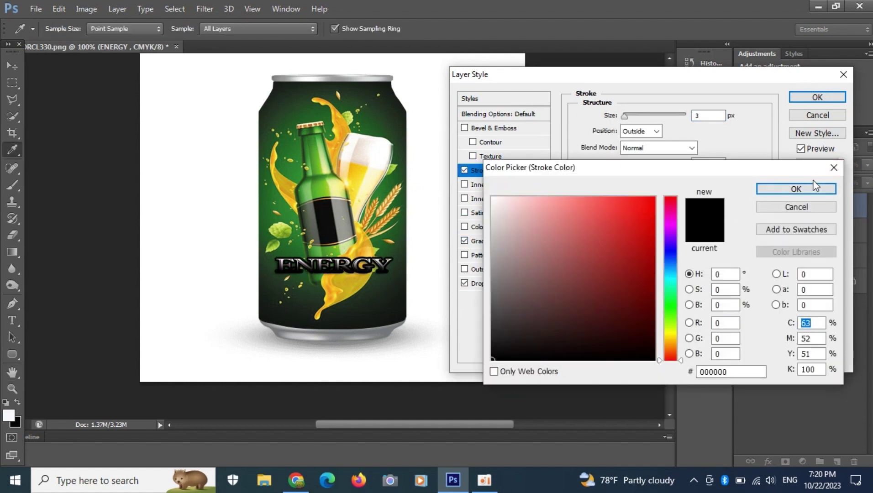
left_click(796, 189)
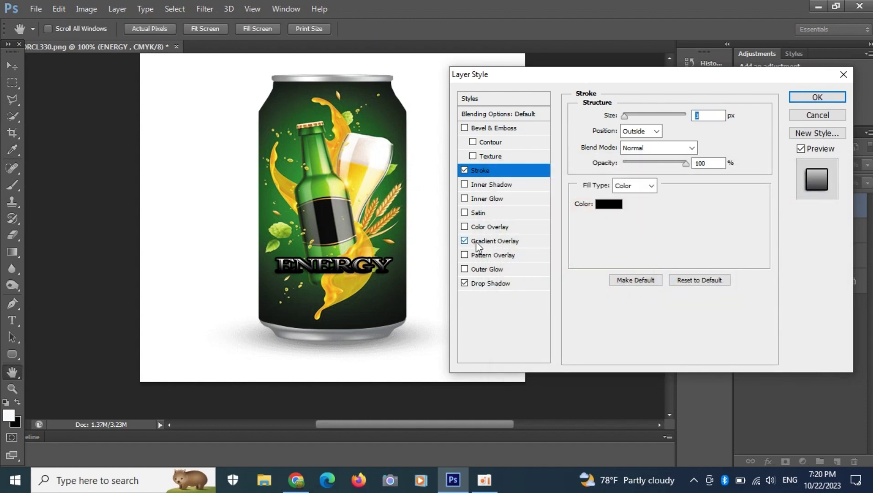
Step: Make the ENERGY gradient overlay white by moving its white color stop to location 0%
left_click(478, 242)
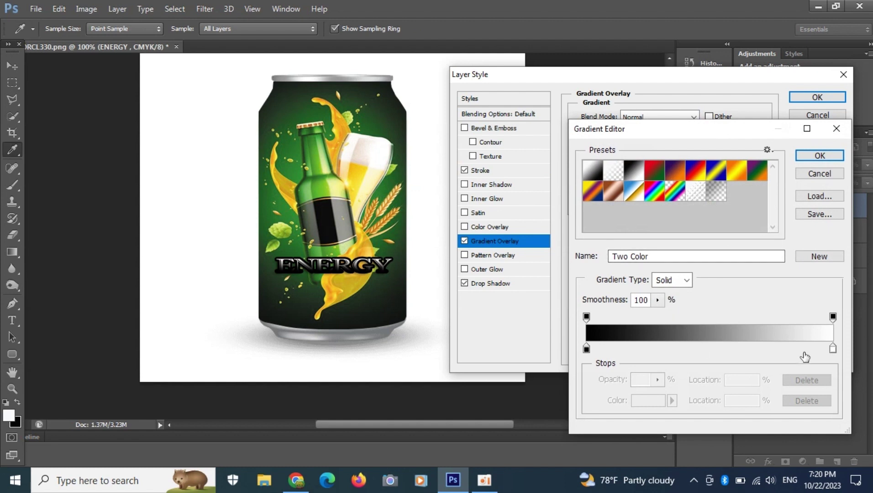
left_click_drag(834, 348, 588, 348)
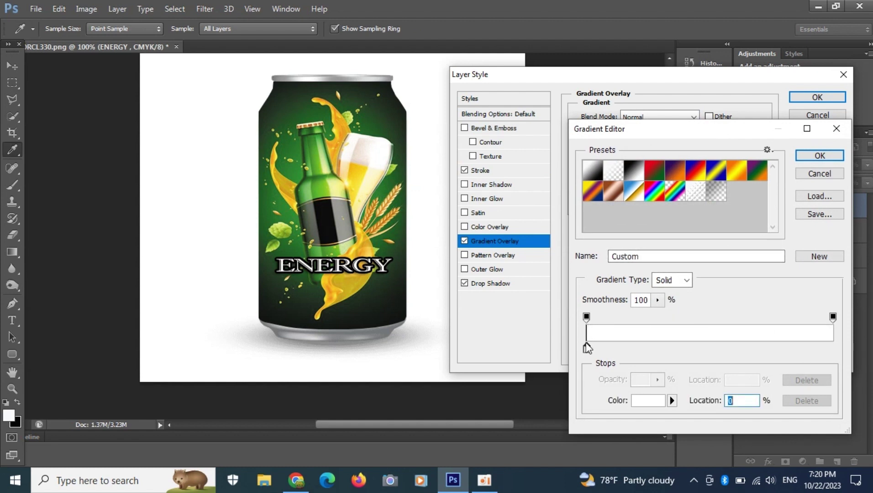
left_click(819, 156)
mouse_move(356, 269)
left_mouse_down()
mouse_move(354, 239)
mouse_move(351, 279)
left_mouse_up()
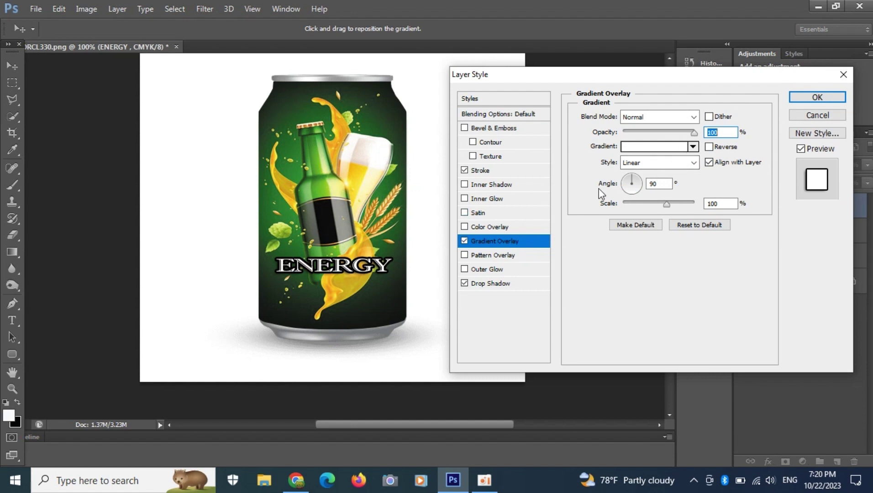
Step: Set the ENERGY text's stroke color to dark grey 272121 and apply the layer style
left_click(491, 283)
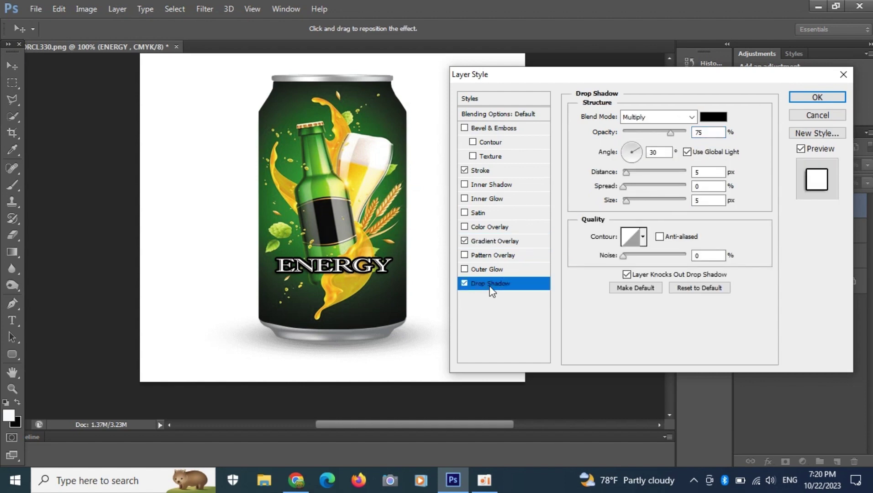
left_click(485, 172)
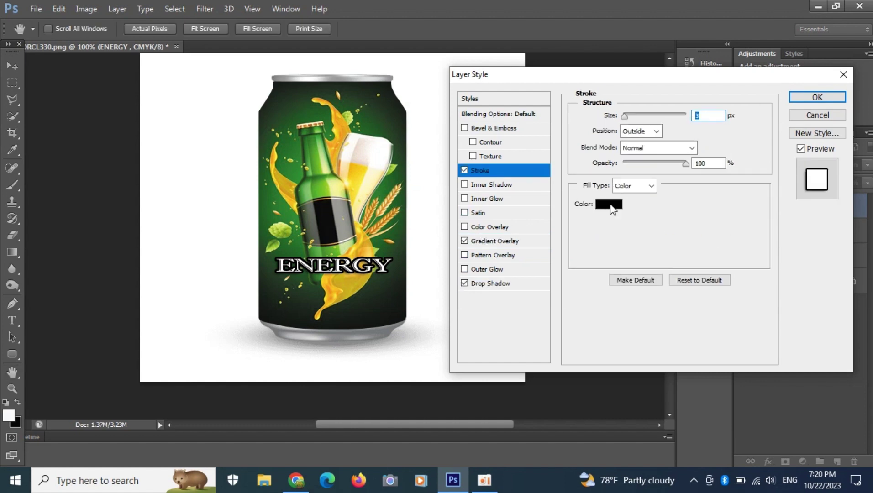
left_click(610, 204)
left_click(504, 329)
mouse_move(505, 329)
left_mouse_down()
mouse_move(524, 255)
mouse_move(531, 287)
mouse_move(515, 335)
left_mouse_up()
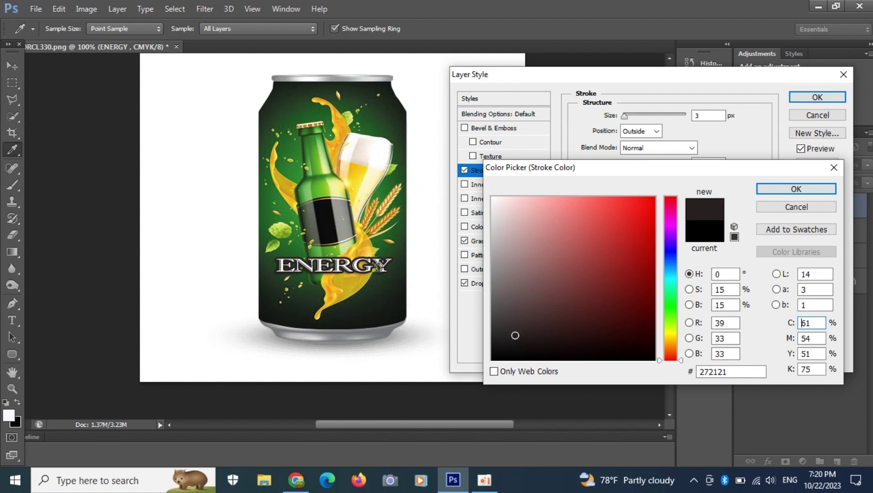
left_click(799, 191)
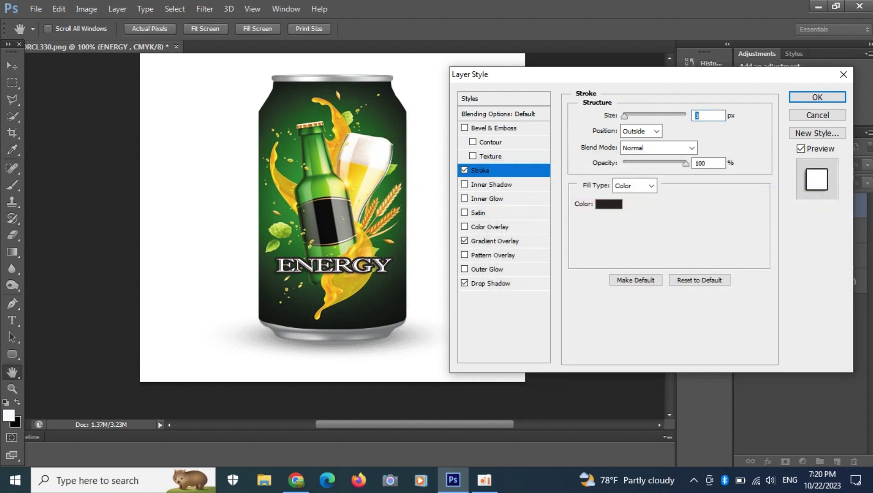
left_click(828, 96)
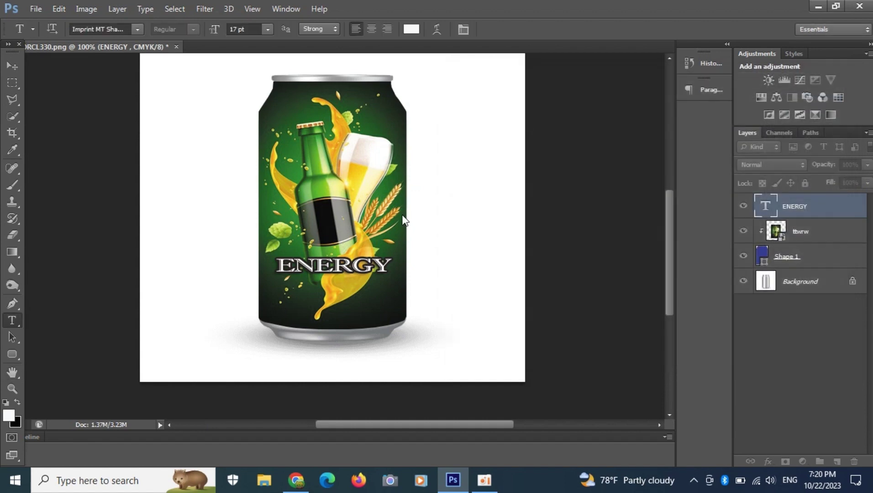
Step: Move the ENERGY text up onto the upper edge of the bottle's black label
key("v")
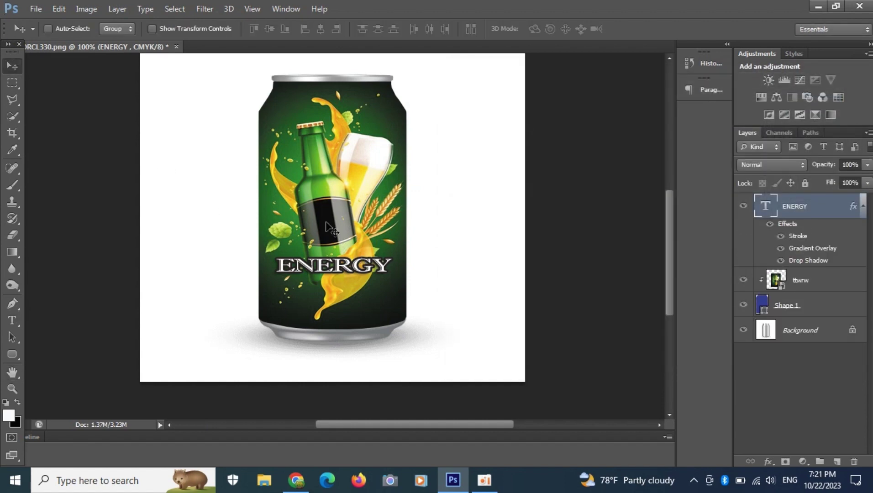
left_click_drag(343, 267, 339, 212)
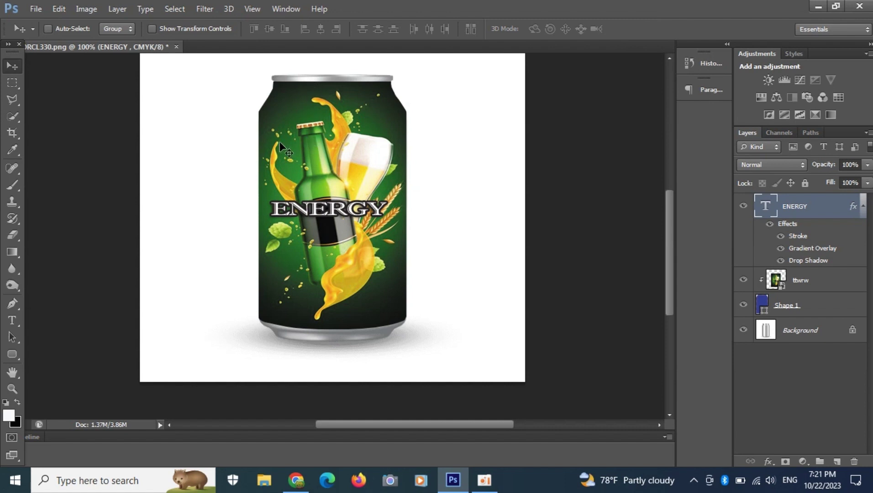
Step: Add a paragraph text reading DRINKS directly below ENERGY on the can, widening its text box to fit
left_click(12, 320)
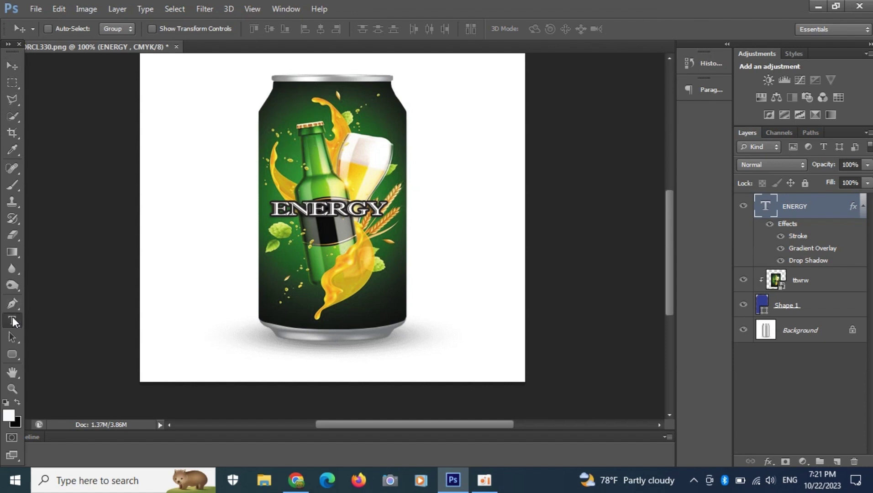
left_click_drag(278, 235, 386, 264)
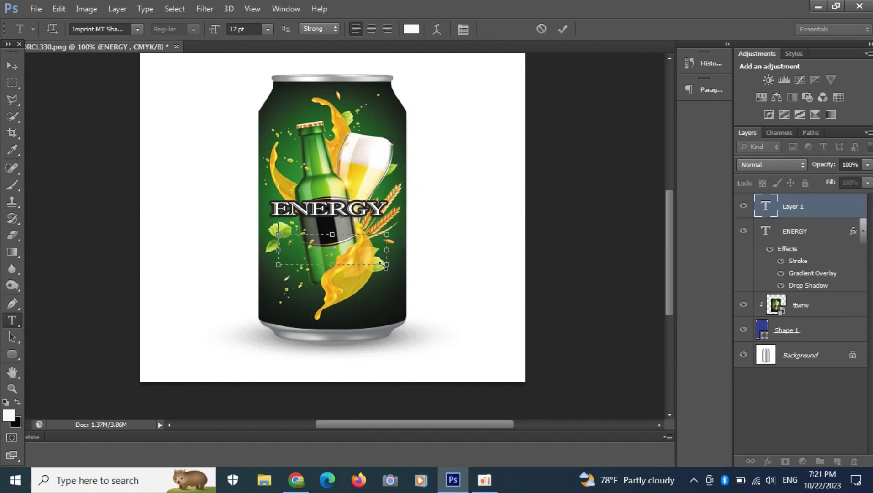
type("DRINK")
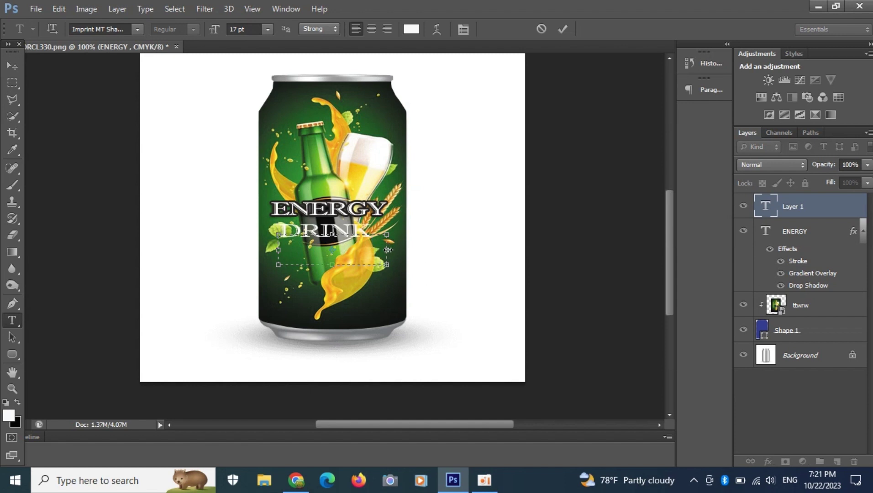
left_click_drag(388, 250, 397, 249)
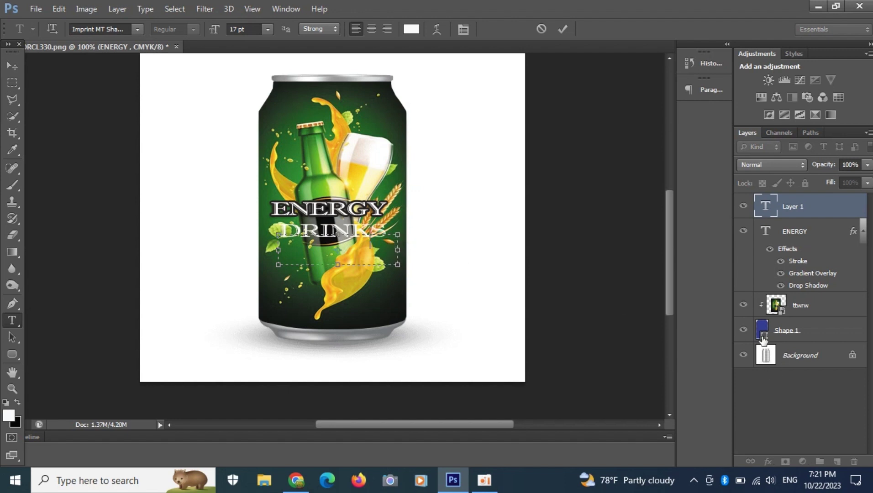
left_click(569, 29)
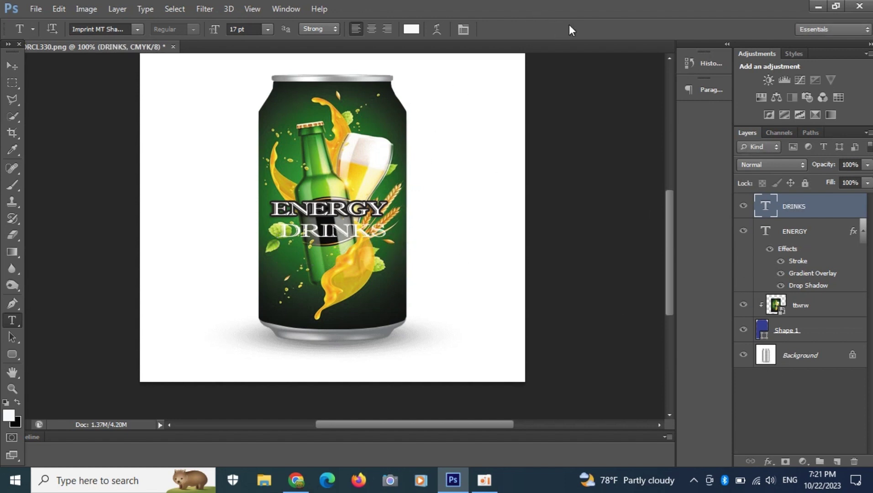
Step: Remove the final S from the DRINKS text so it reads DRINK
double_click(385, 222)
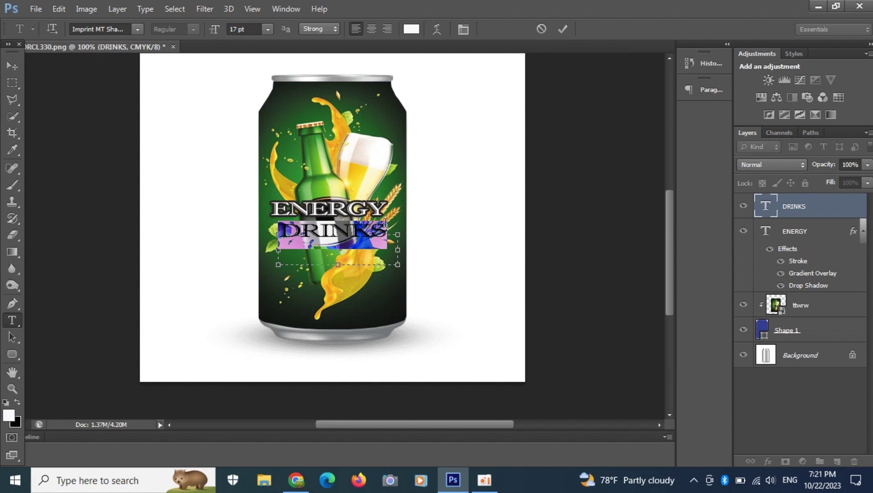
left_click(385, 223)
key("BackSpace")
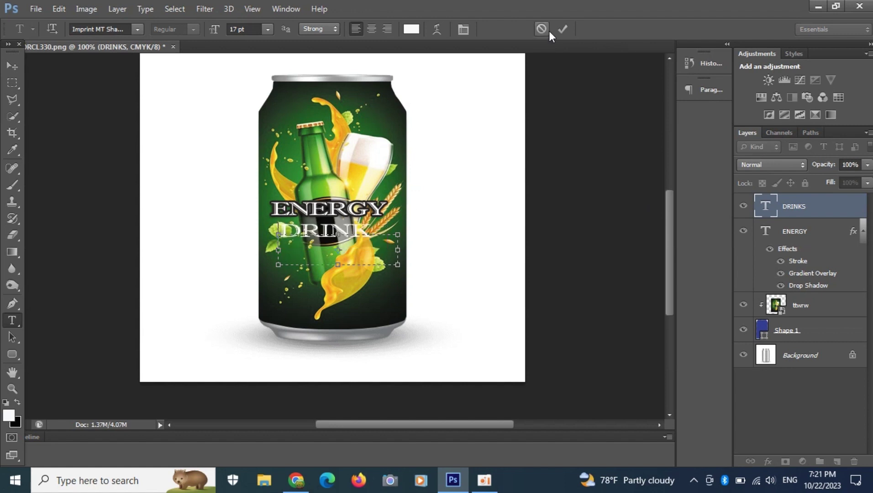
left_click(562, 29)
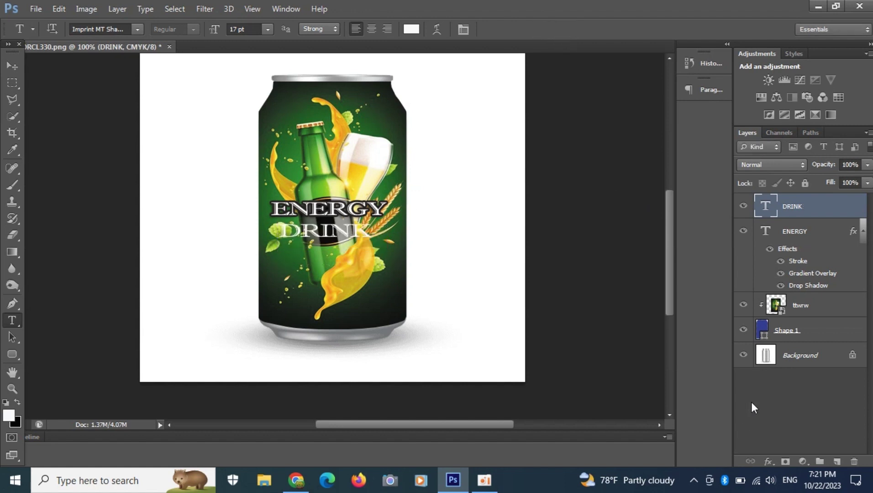
Step: Add a gradient overlay to the DRINK text and make it white by moving the white color stop to location 0%
left_click(770, 463)
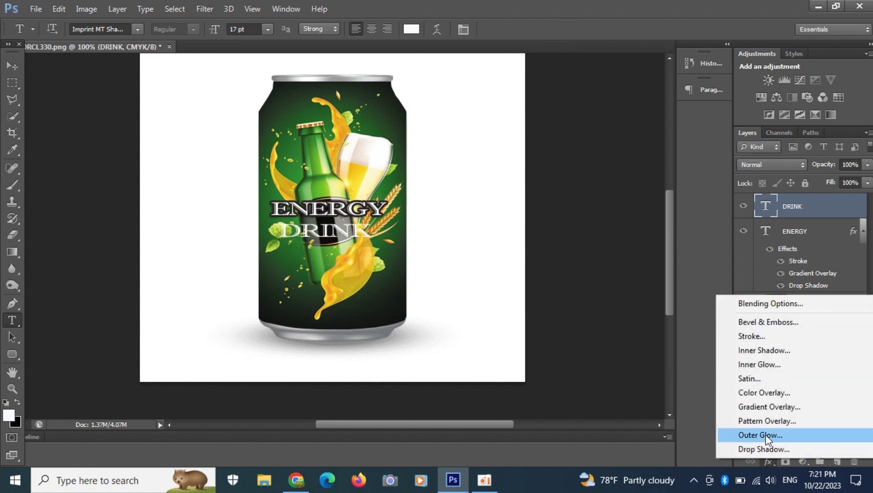
left_click(757, 411)
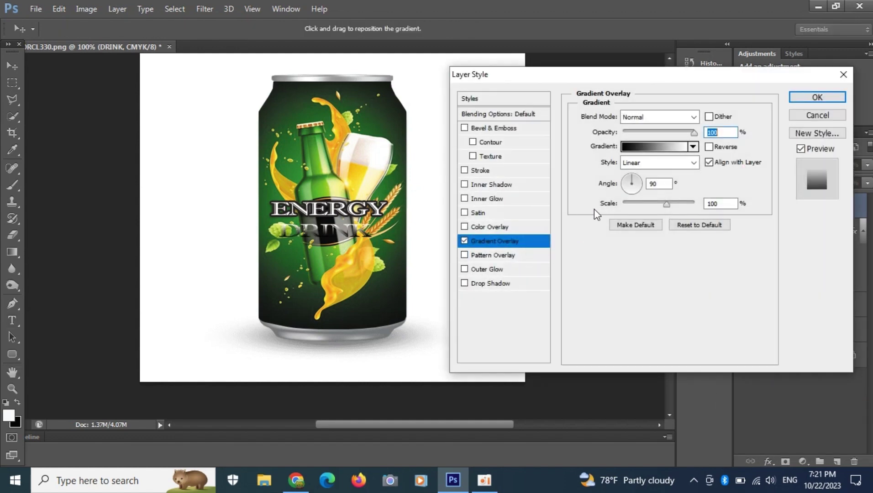
left_click(672, 147)
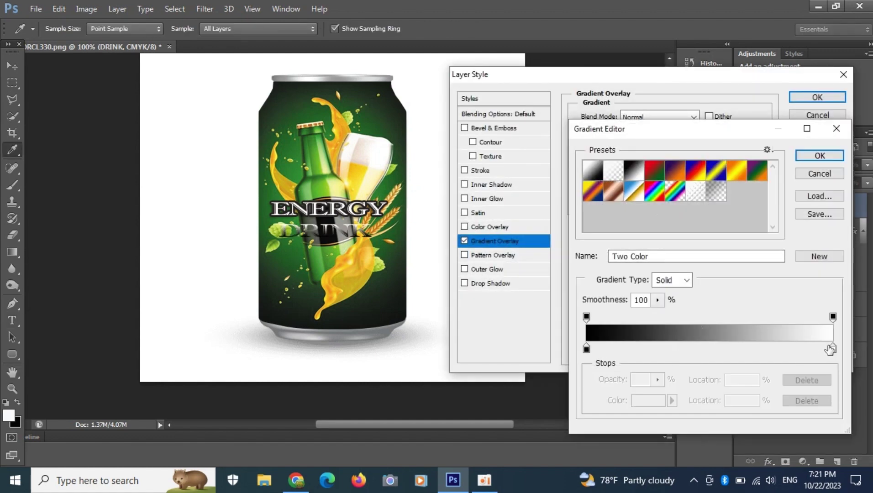
left_click_drag(833, 349, 586, 357)
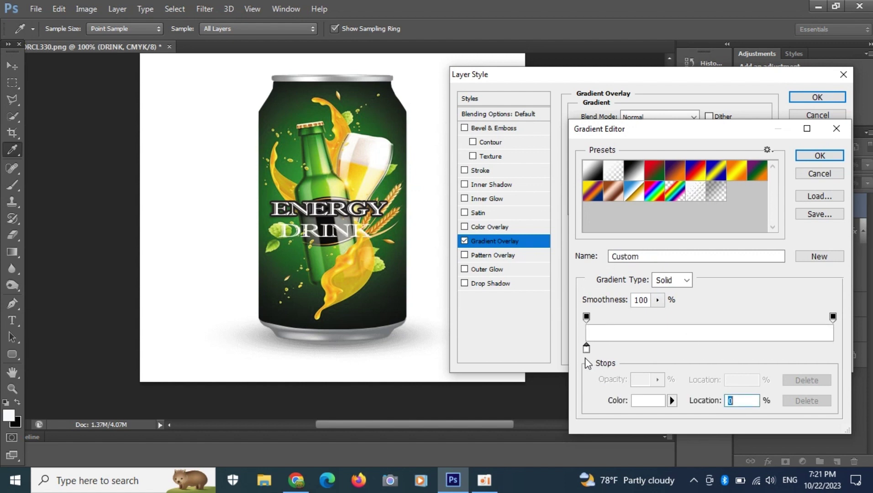
left_click(832, 153)
Step: Add a drop shadow to the DRINK text with distance 3 px, spread 10% and size 4 px, and raise its opacity
left_click(467, 284)
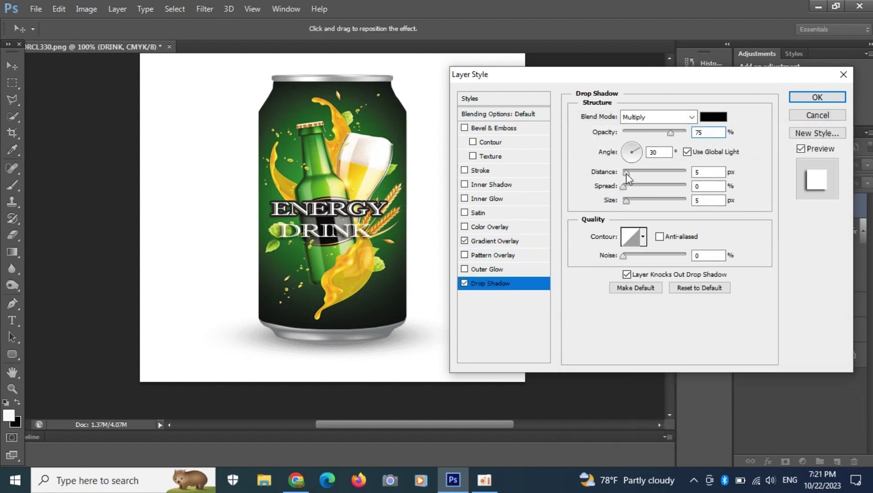
left_click_drag(626, 173, 626, 199)
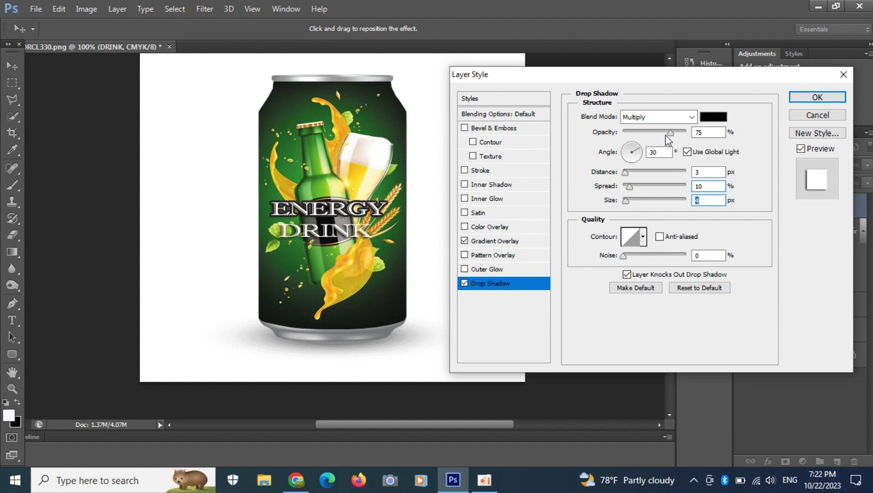
left_click_drag(668, 134, 684, 136)
Step: Add a 2 px outside stroke in blue 0e03f7 to the DRINK text and apply the layer style
left_click(480, 171)
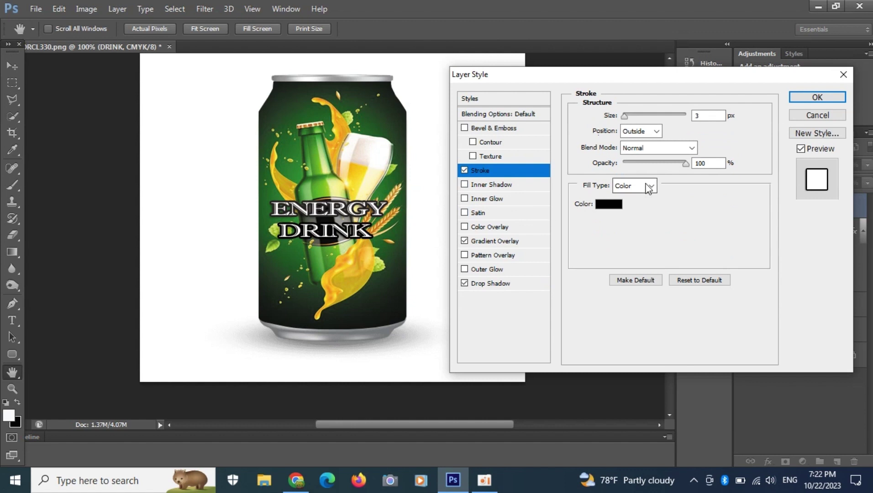
left_click(615, 204)
left_click_drag(667, 261, 668, 251)
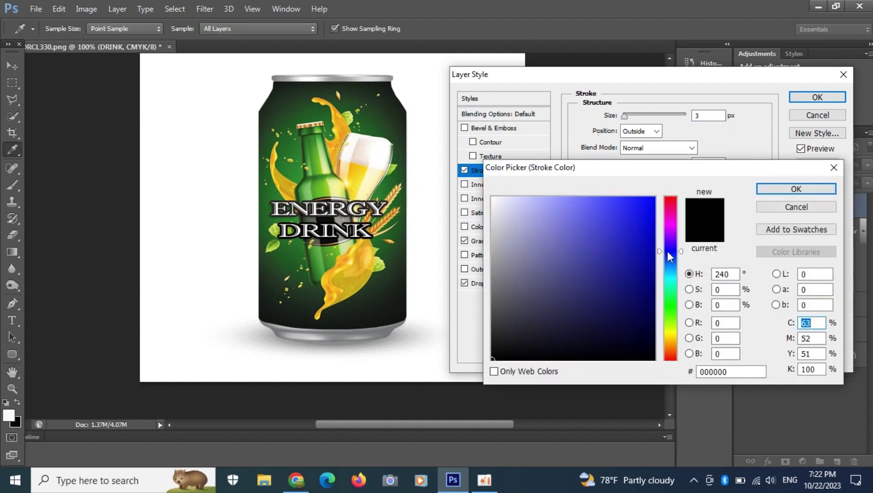
left_click(653, 202)
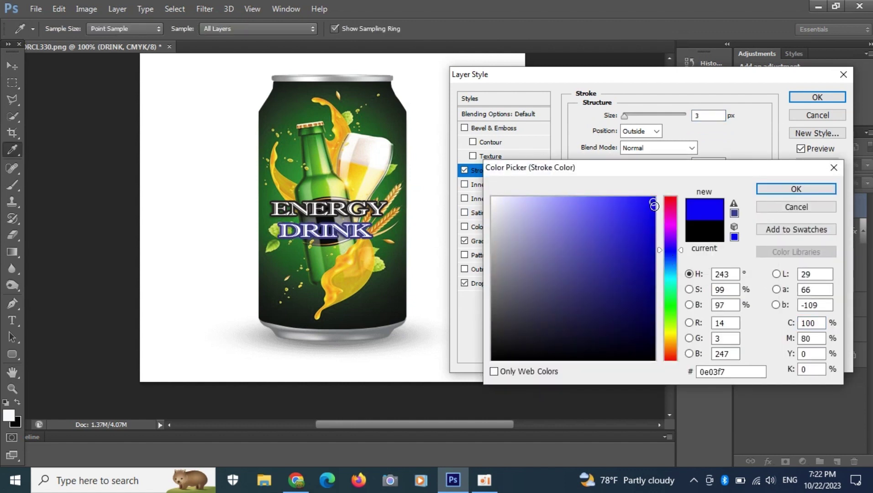
left_click(776, 189)
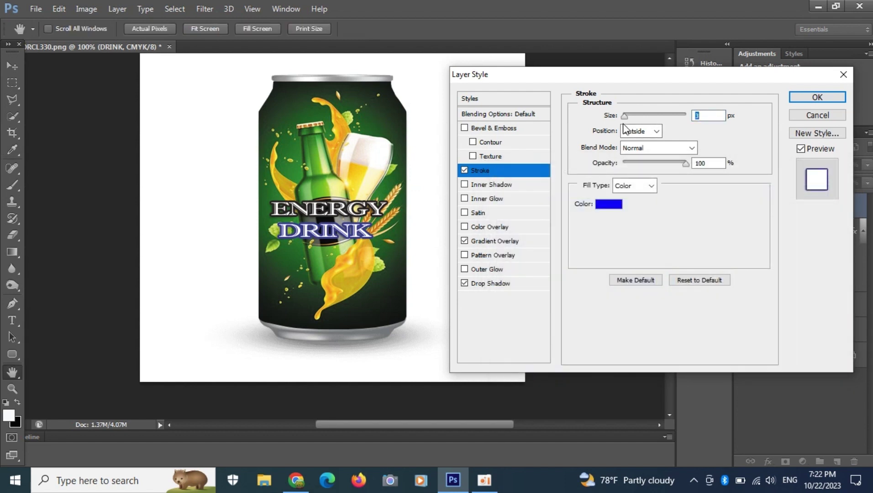
type("2")
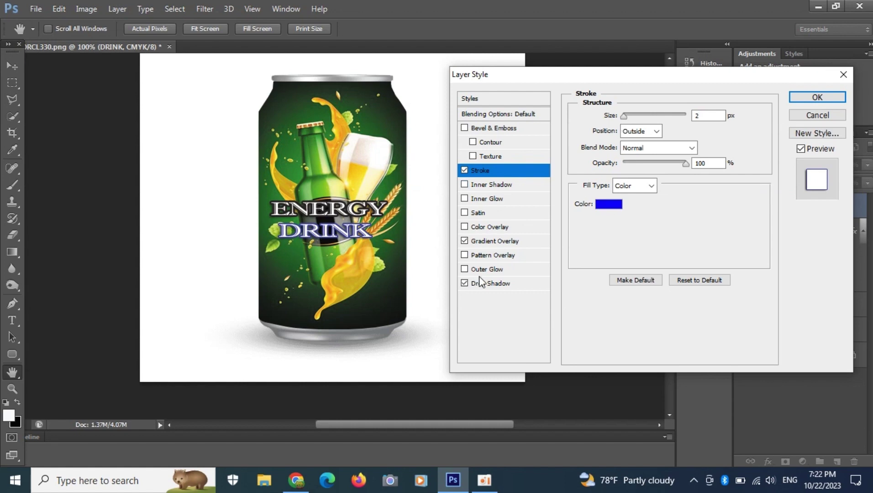
key("Return")
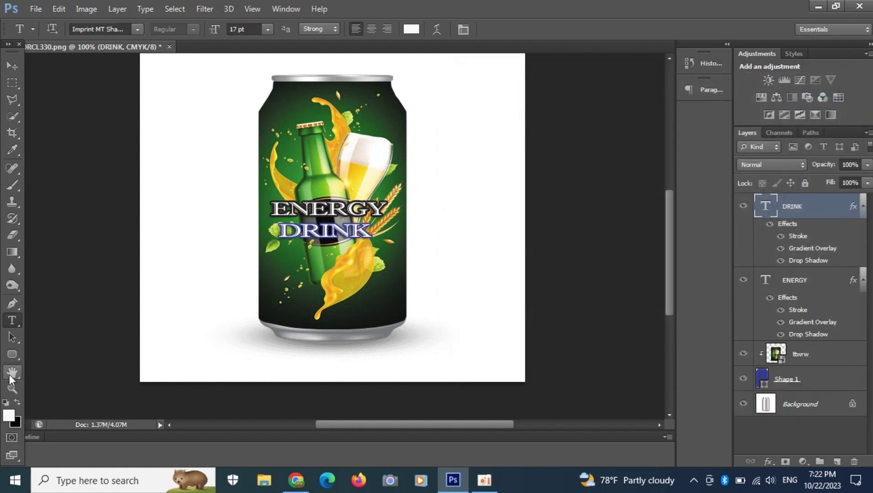
Step: Reduce the DRINK text to 10 pt and place it beneath the right end of ENERGY
left_click(12, 66)
left_click_drag(304, 240, 338, 241)
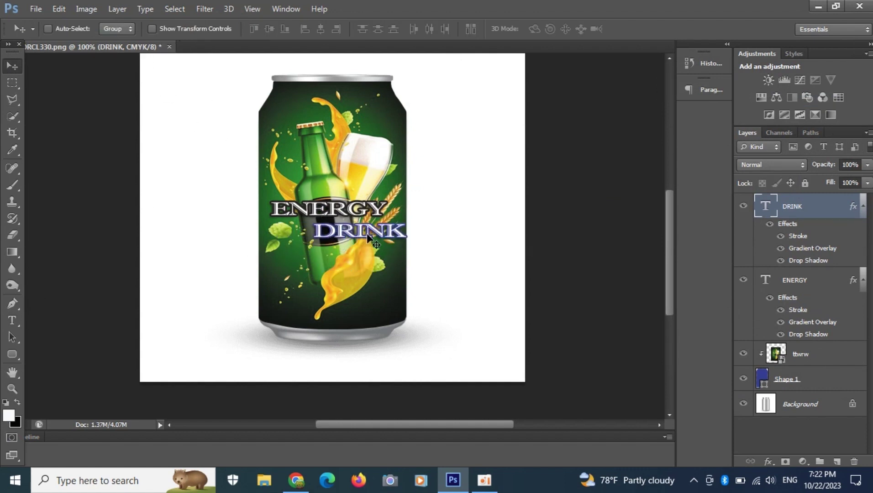
left_click(14, 320)
left_click(334, 234)
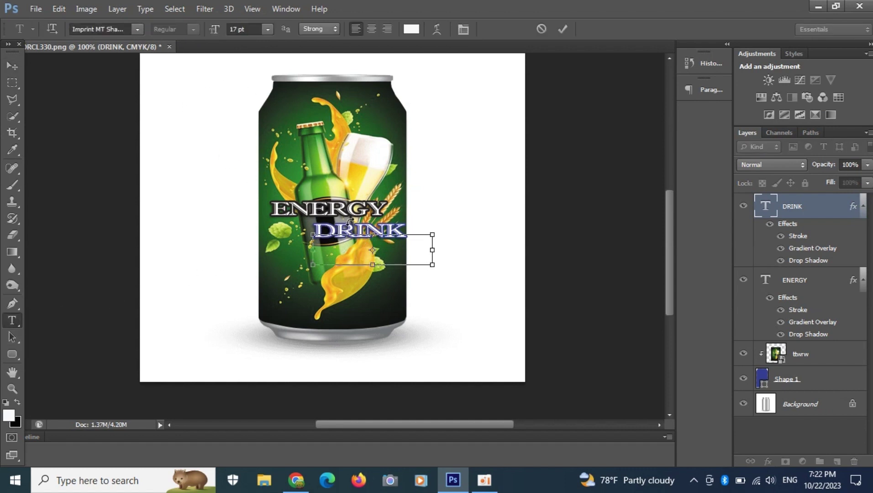
double_click(366, 223)
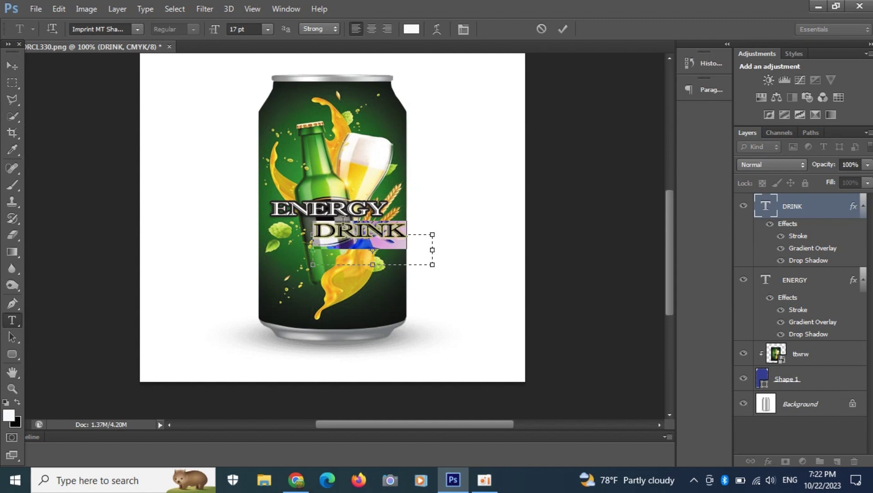
left_click_drag(213, 34, 209, 38)
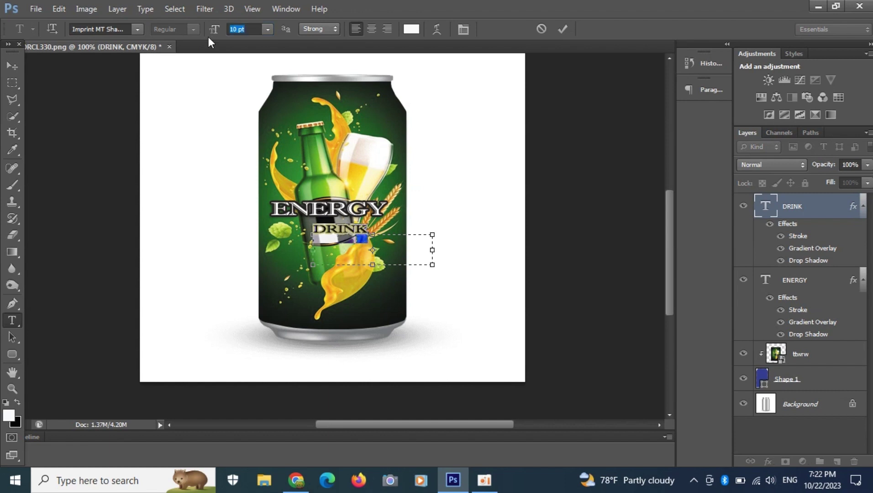
left_click(560, 25)
left_click(18, 66)
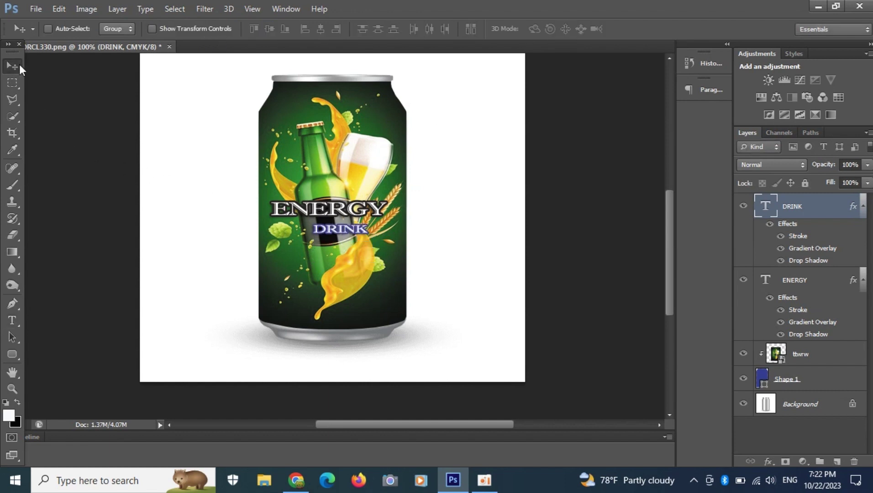
left_click_drag(329, 230, 353, 229)
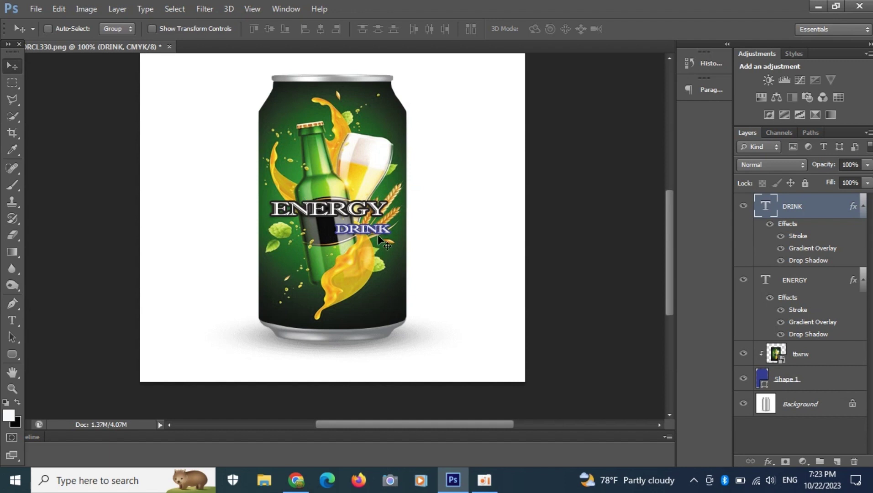
Step: Try the Vivid Light and Screen blend modes on the DRINK layer, and set it to Overlay
left_click(792, 167)
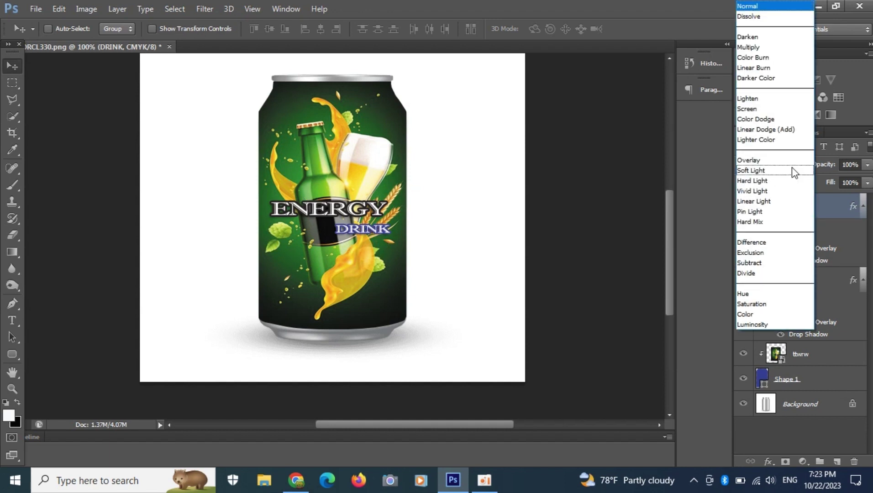
left_click(765, 190)
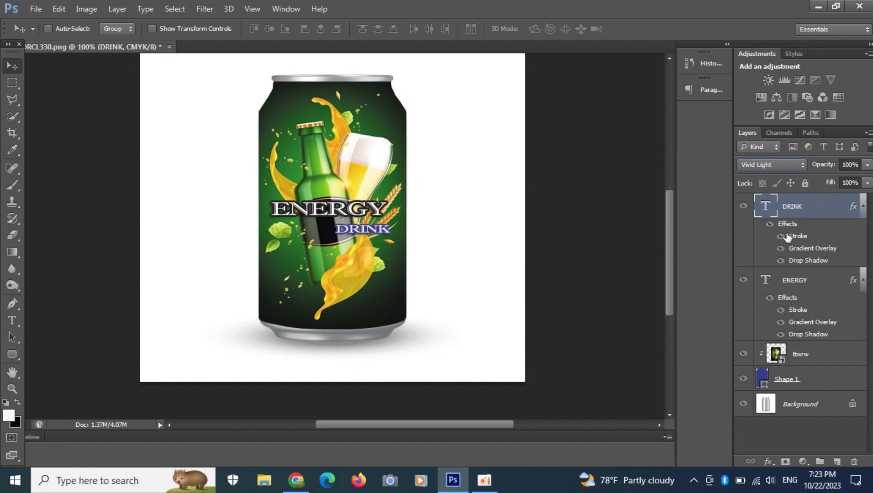
left_click(772, 167)
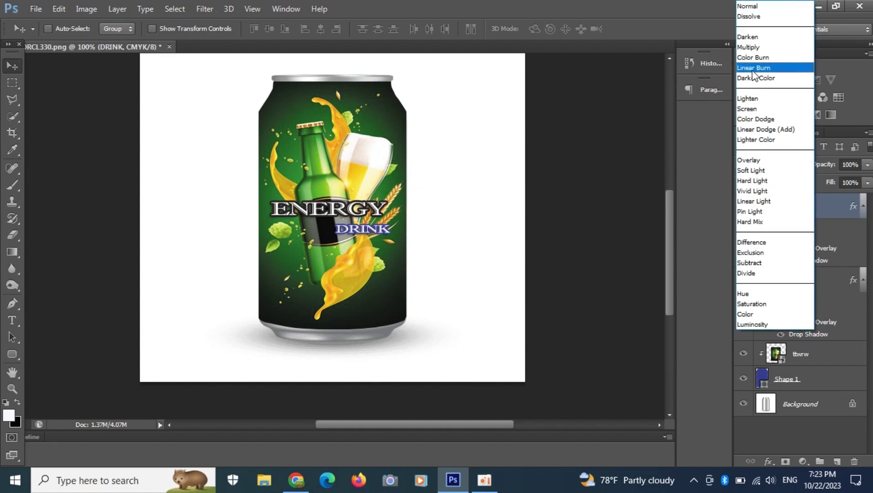
left_click(752, 106)
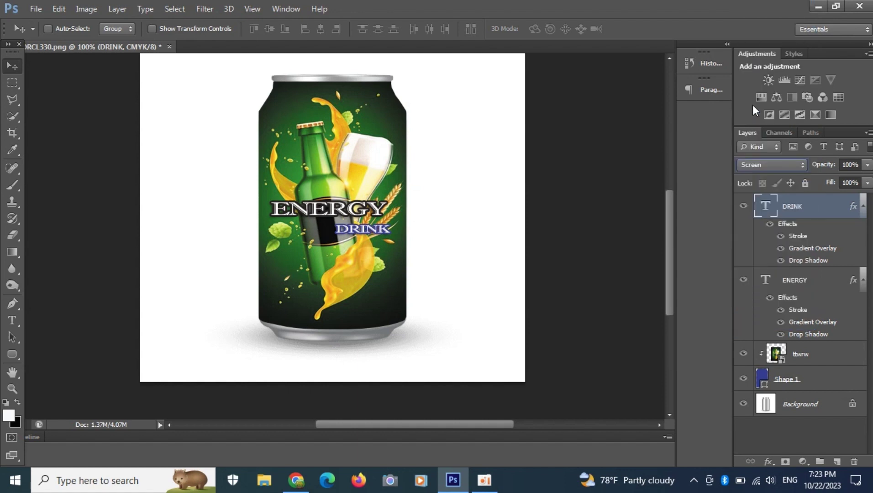
left_click(779, 171)
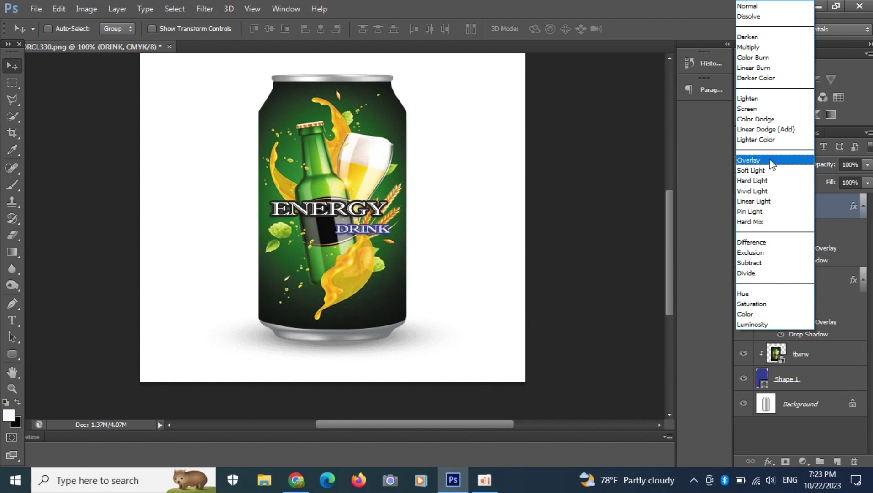
left_click(770, 160)
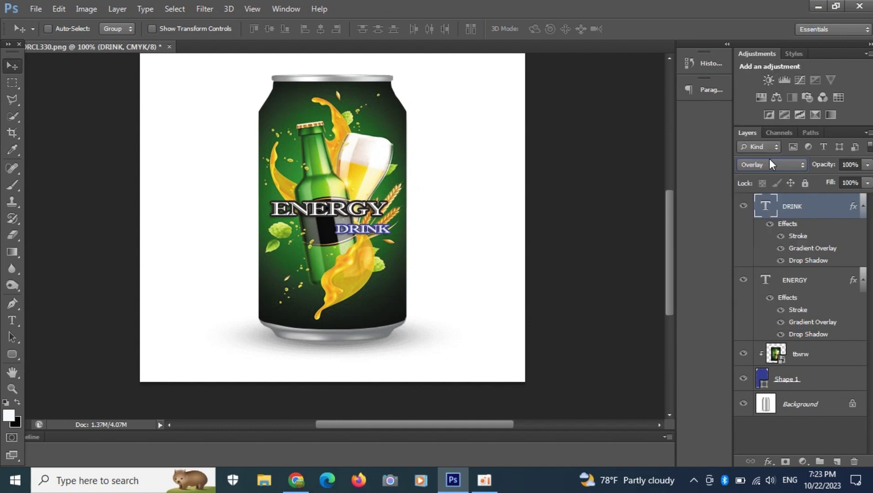
Step: Set the DRINK text layer's blend mode to Multiply
left_click(792, 284)
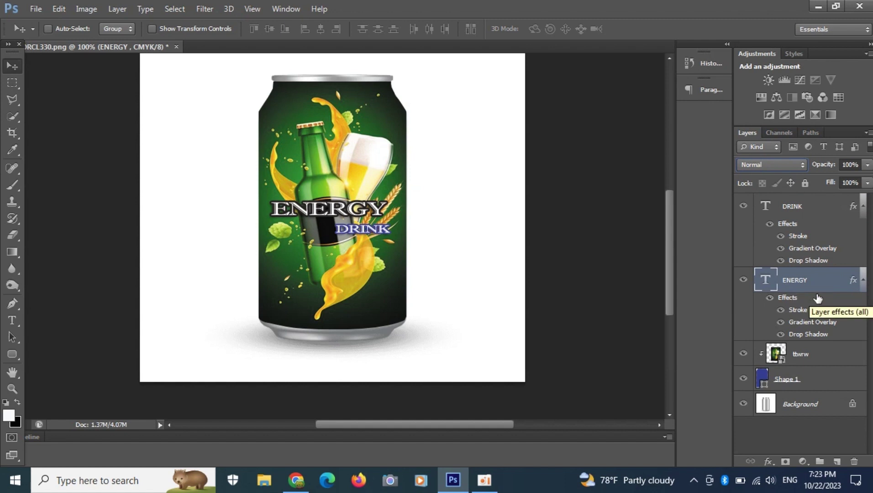
left_click(797, 214)
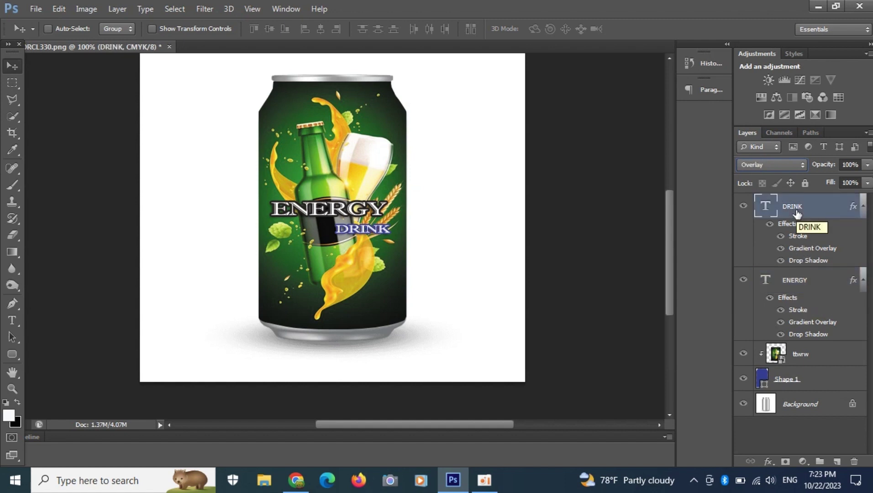
left_click(771, 166)
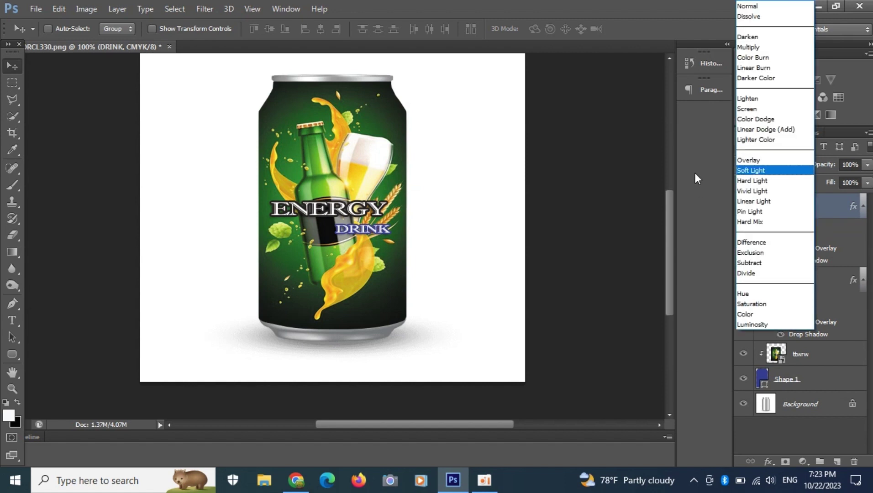
left_click(750, 47)
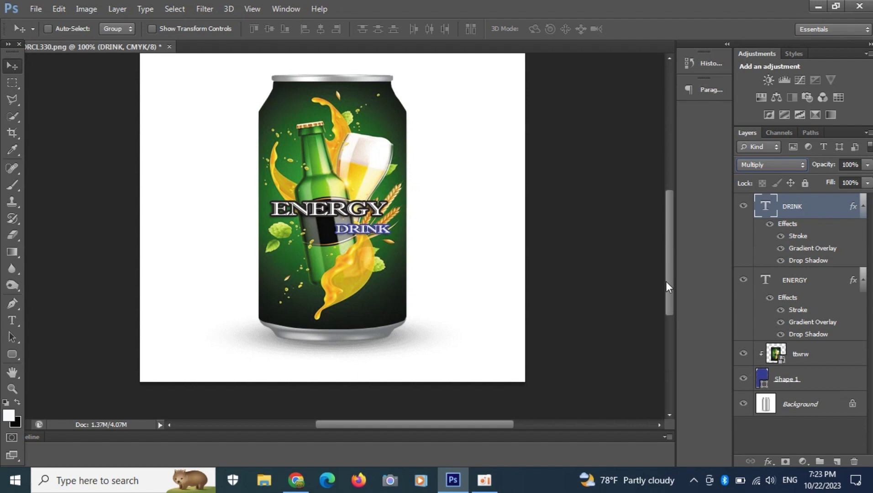
Step: Choose the Brush tool and rasterize the ttwrw bottle image layer so it can be painted on
left_click_drag(671, 275, 671, 259)
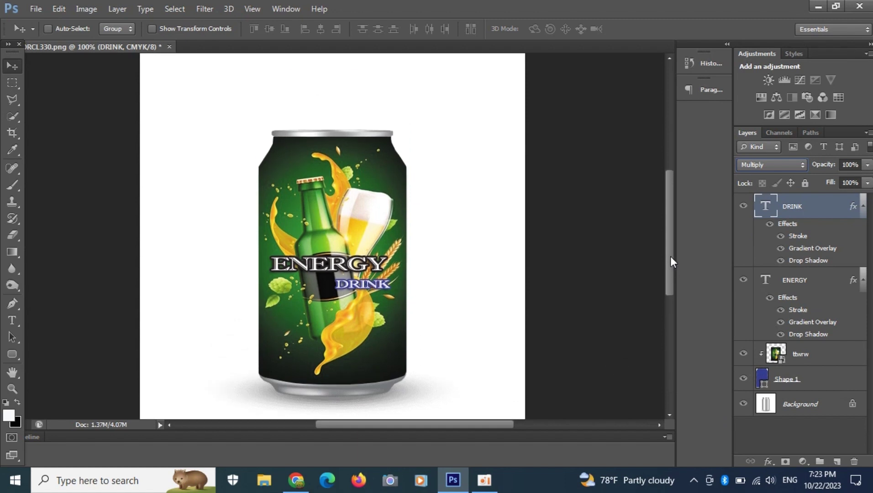
key("ctrl+minus")
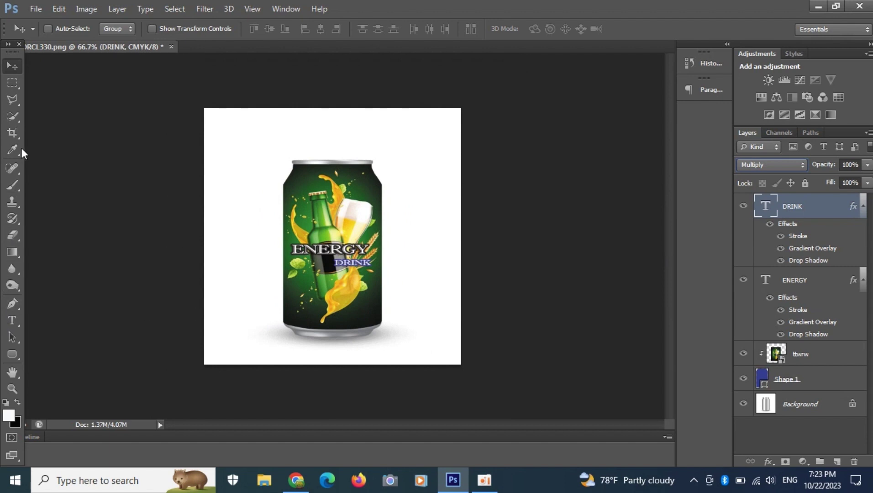
left_click(13, 186)
left_click(57, 30)
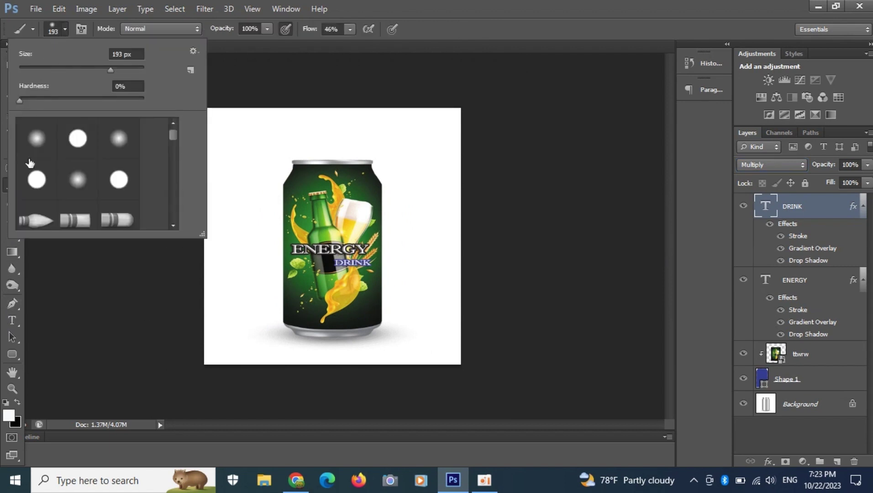
left_click(216, 47)
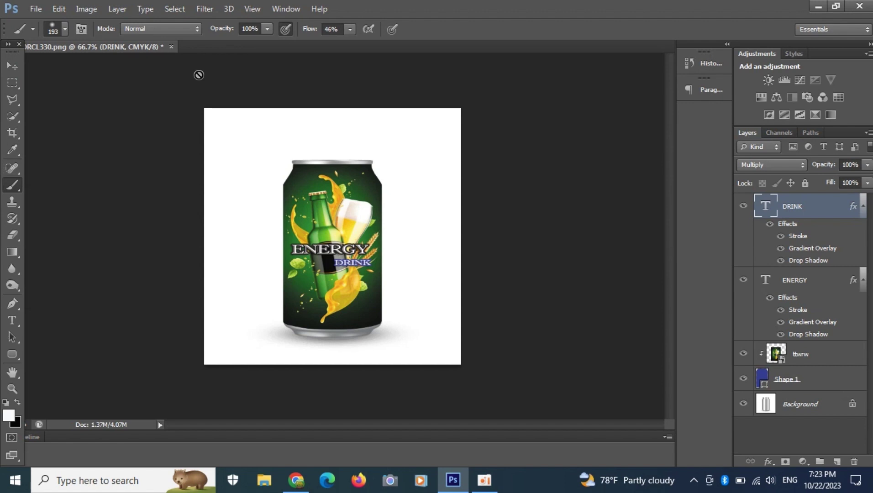
left_click(808, 355)
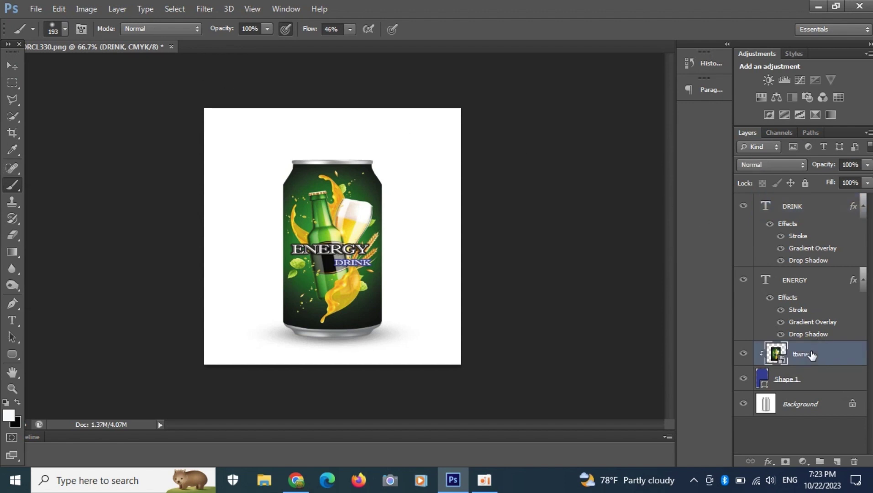
left_click(331, 149)
left_click(415, 195)
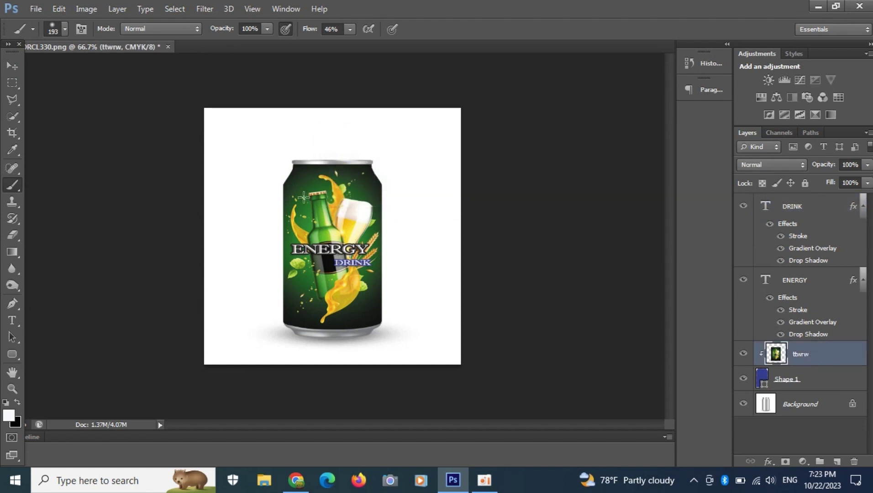
Step: Try a white dab above the can on the ttwrw layer with the brush enlarged to 2448 px, and undo it
left_click(65, 29)
left_click_drag(112, 71, 131, 82)
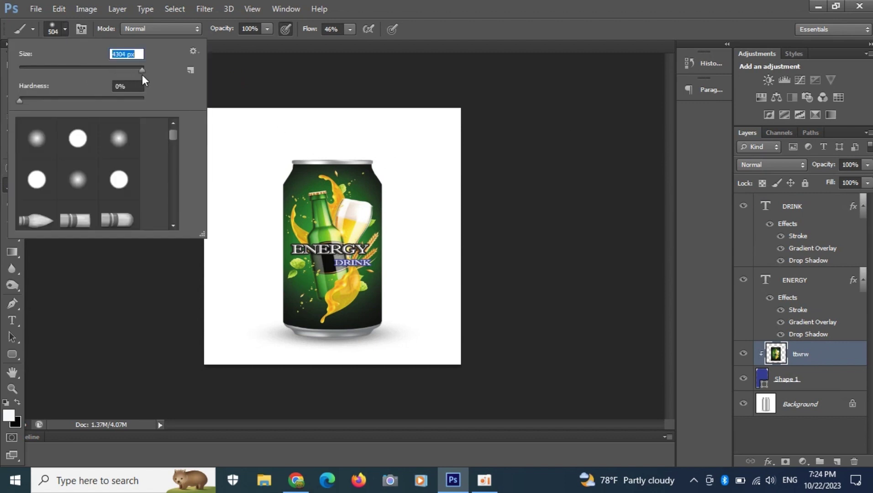
key("Return")
left_click(378, 102)
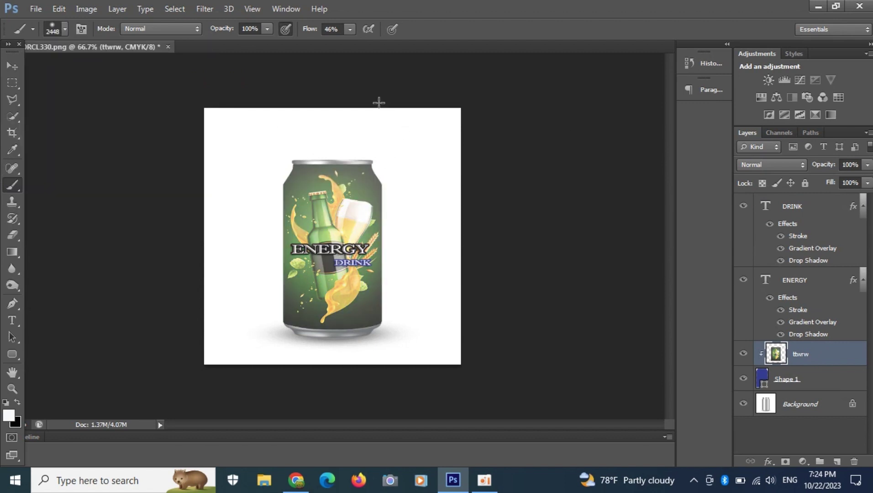
key("ctrl+z")
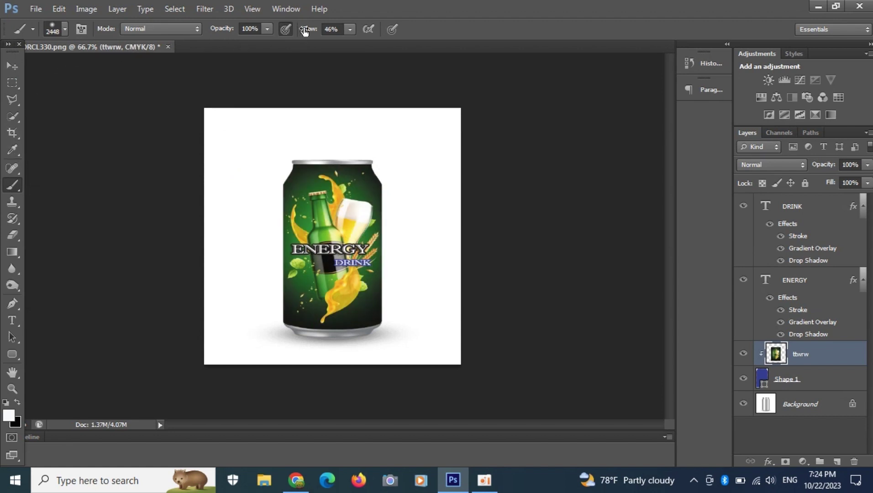
Step: Try another white dab over the can artwork using the soft round brush preset at 2448 px, and undo it
left_click(51, 29)
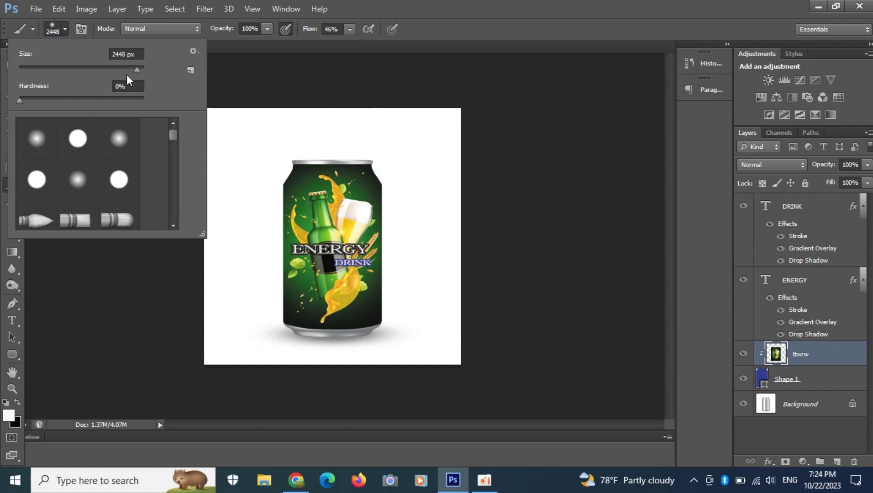
left_click(30, 139)
left_click(250, 101)
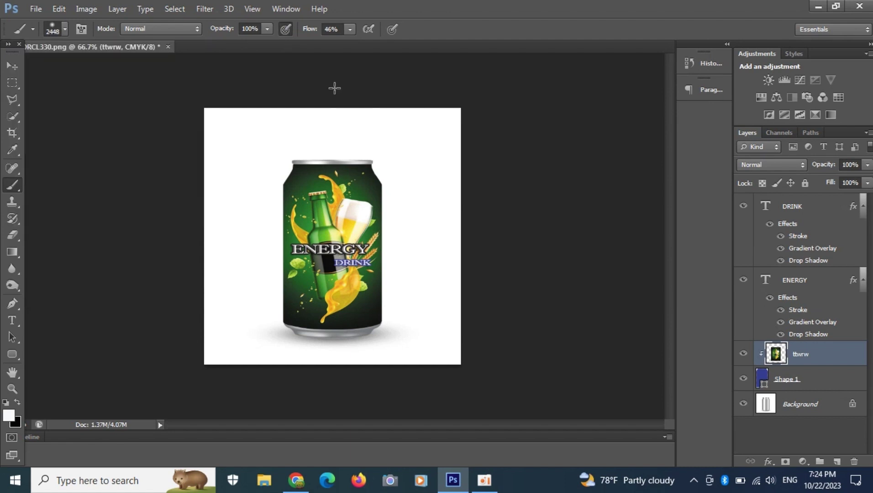
left_click(335, 88)
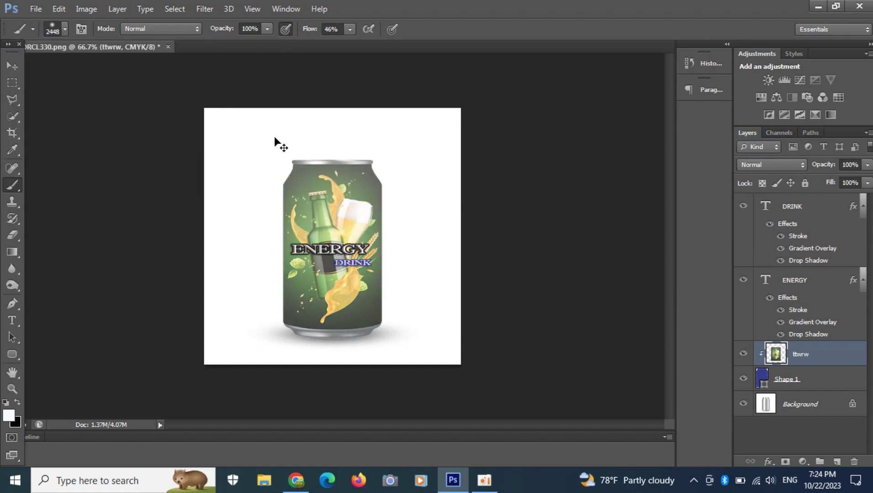
key("ctrl+z")
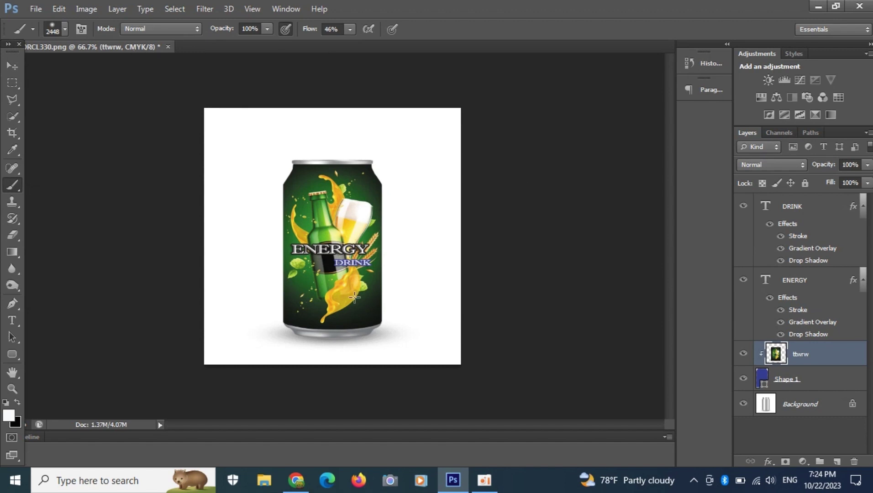
key("ctrl+plus")
key("ctrl+plus")
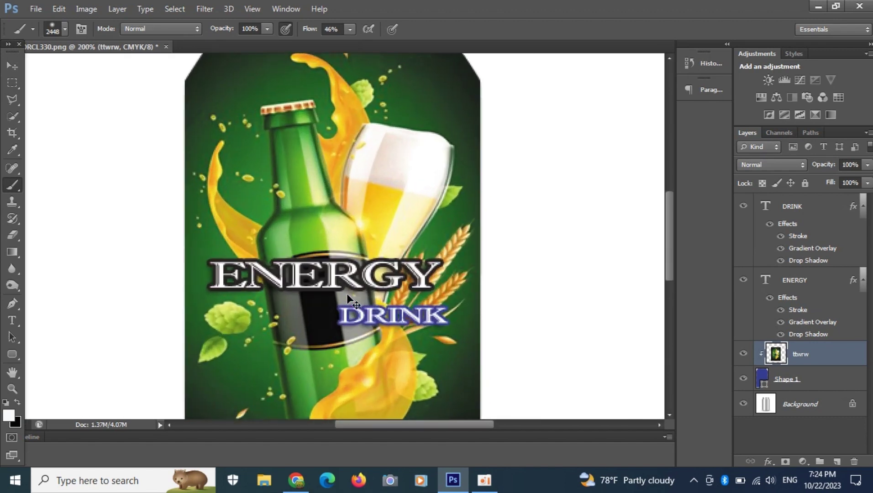
key("ctrl+minus")
key("ctrl+minus")
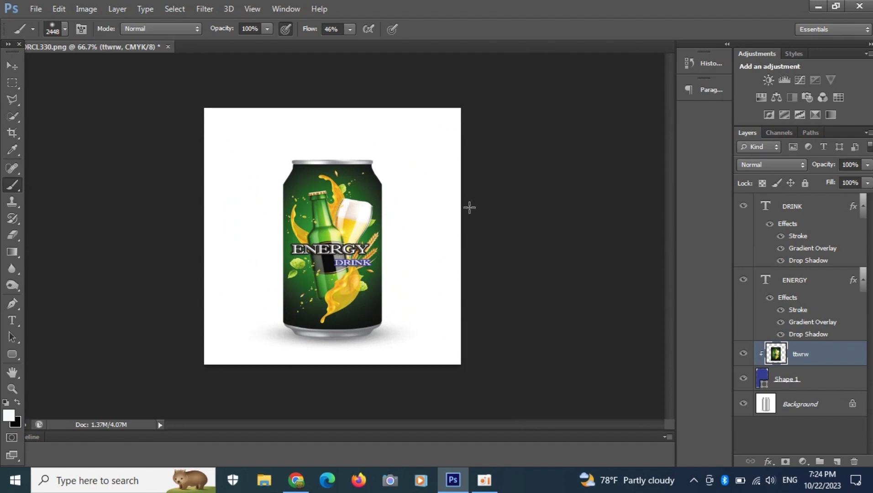
Step: Add a Hue/Saturation adjustment layer above the bottle image with hue +3, saturation +26 and lightness +2
left_click(802, 461)
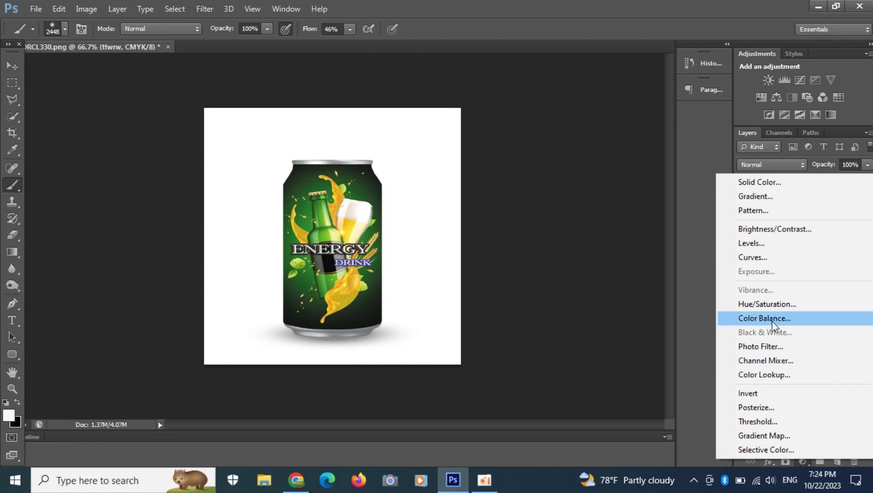
left_click(771, 308)
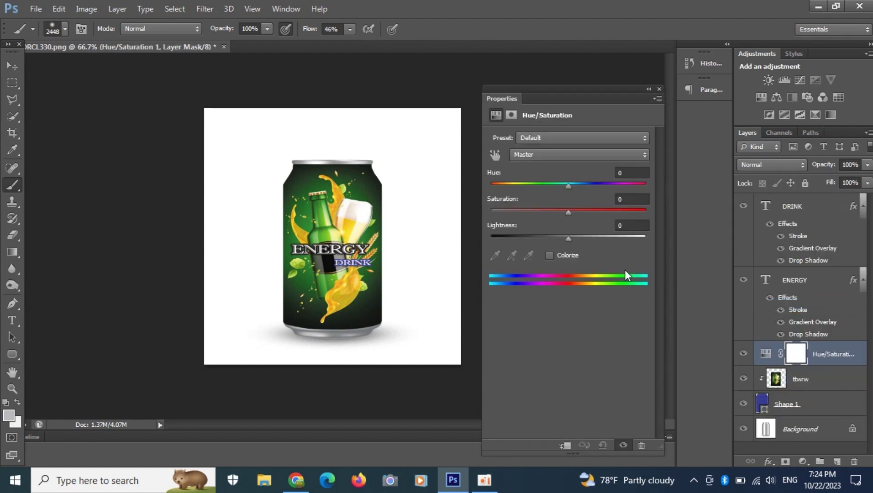
mouse_move(571, 240)
left_mouse_down()
mouse_move(579, 245)
mouse_move(556, 236)
mouse_move(570, 242)
left_mouse_up()
mouse_move(568, 188)
left_mouse_down()
mouse_move(559, 182)
mouse_move(570, 185)
left_mouse_up()
left_click(570, 211)
left_click_drag(573, 211, 589, 214)
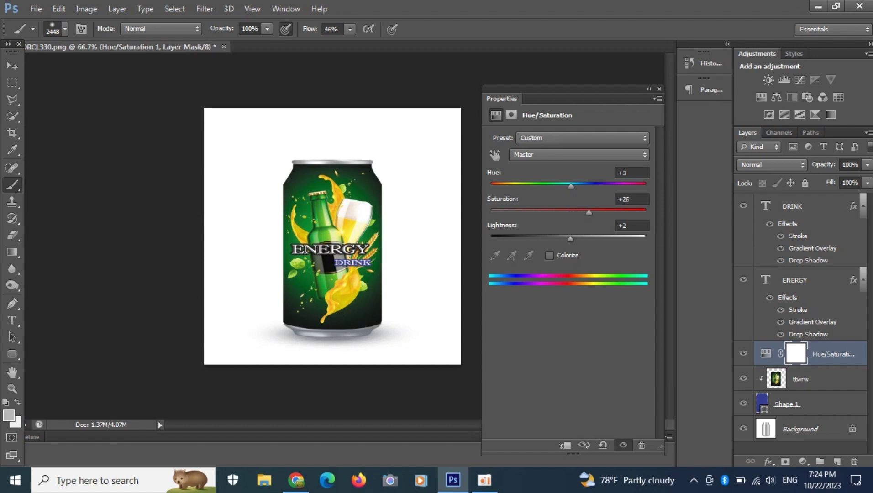
left_click(659, 88)
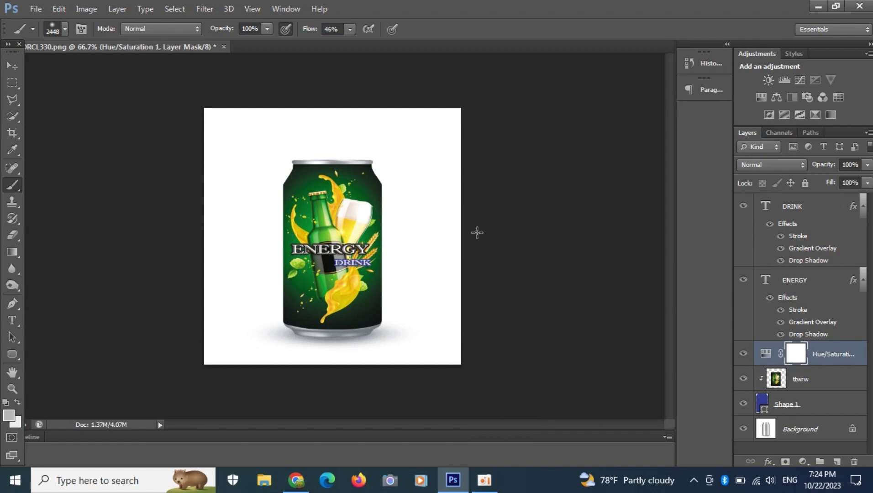